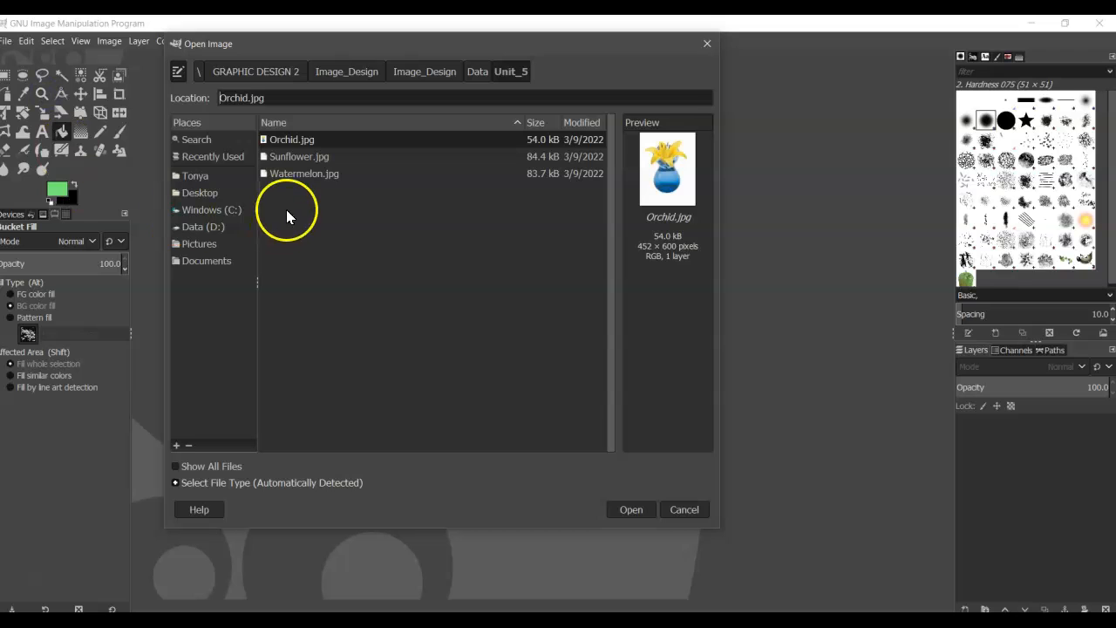
Open Orchid.jpg from the Image_Design Data Unit_5 folder under GRAPHIC DESIGN 2 on the C: drive, converting it to GIMP built-in sRGB
{"action": "left_click", "coordinate": [233, 213]}
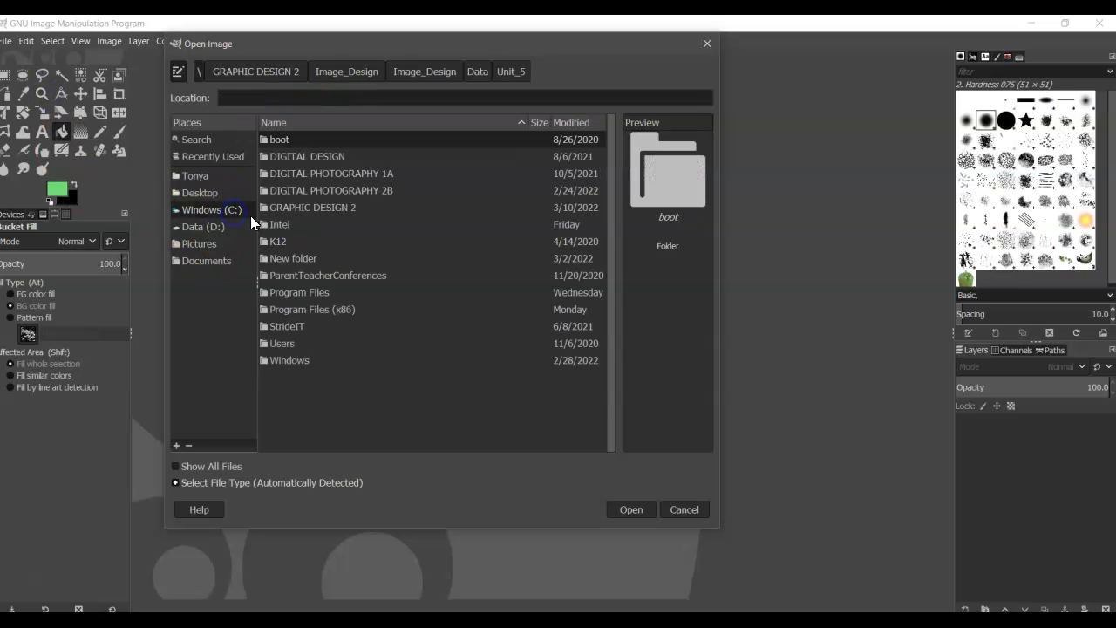
{"action": "double_click", "coordinate": [338, 211]}
{"action": "double_click", "coordinate": [340, 140]}
{"action": "left_click", "coordinate": [326, 157]}
{"action": "double_click", "coordinate": [327, 157]}
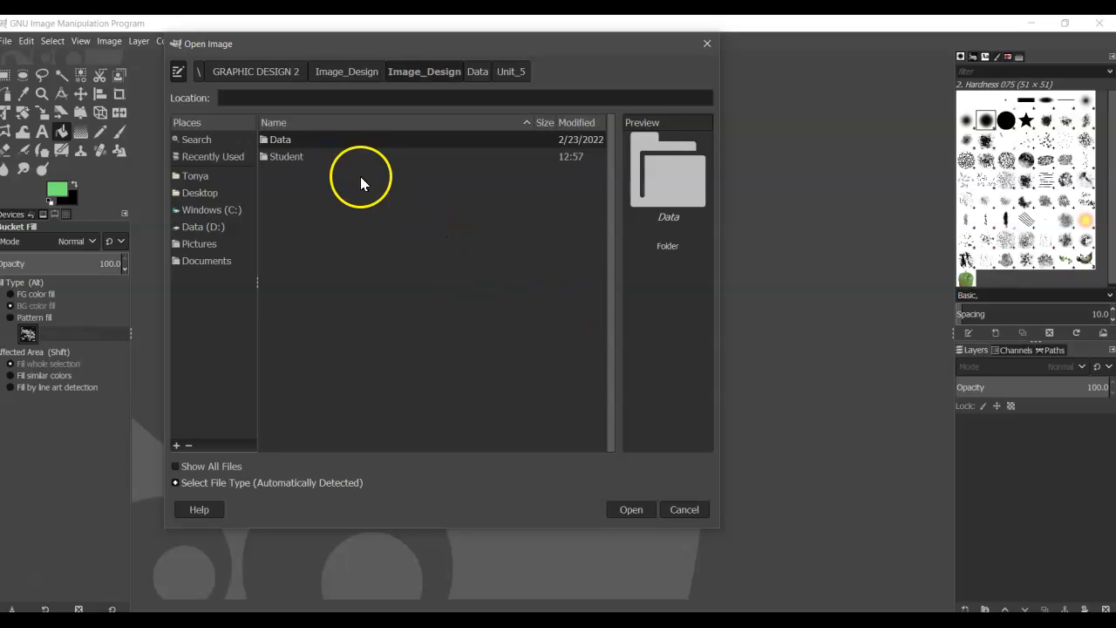
{"action": "double_click", "coordinate": [358, 140]}
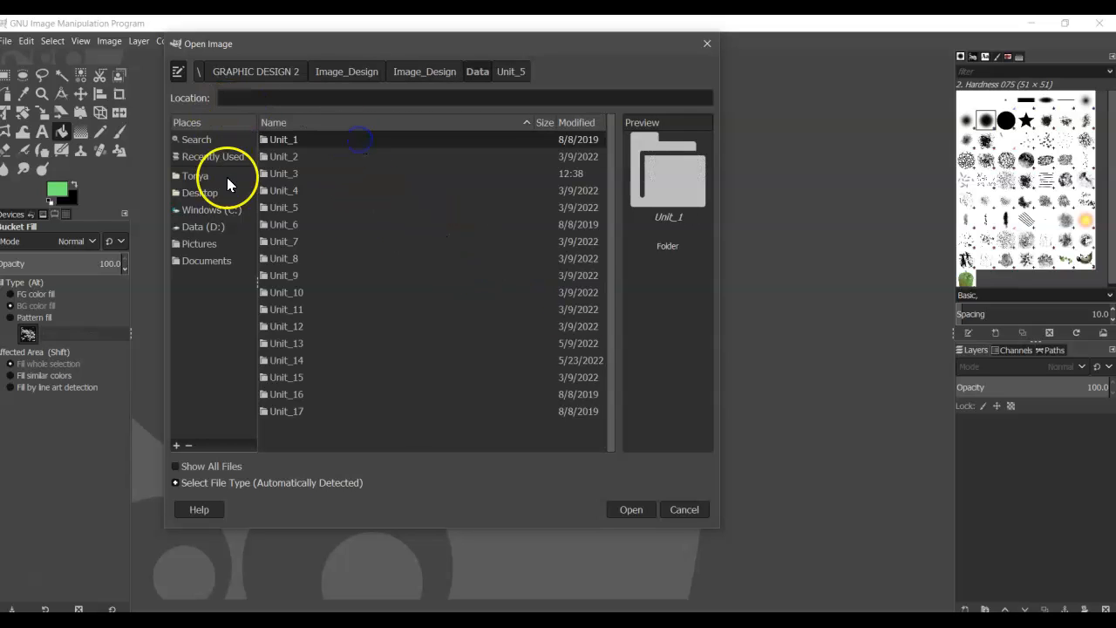
{"action": "double_click", "coordinate": [294, 208]}
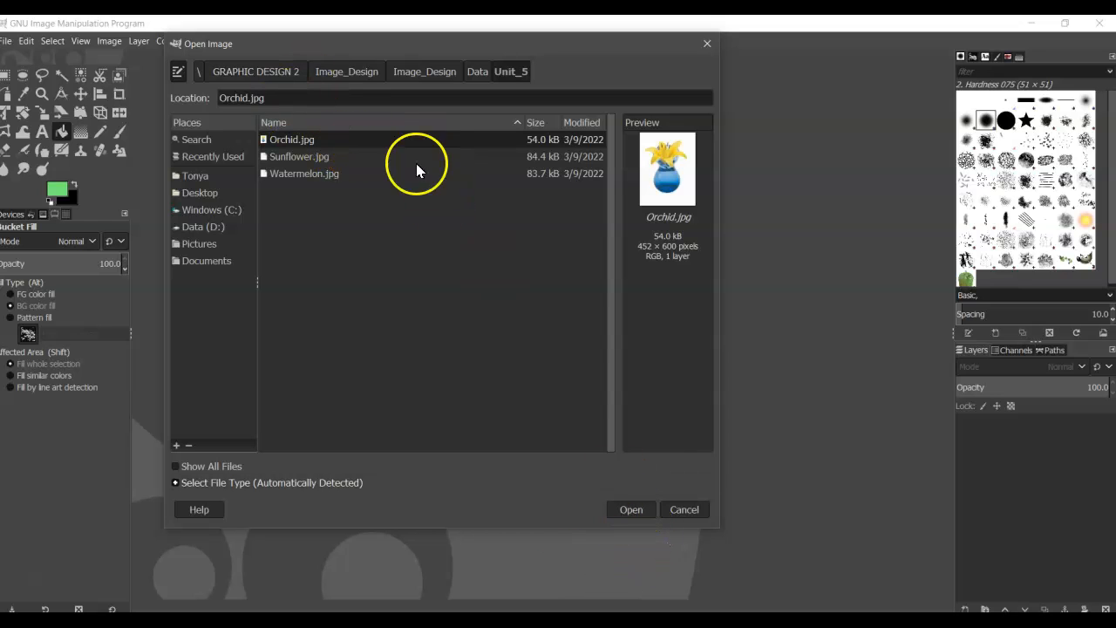
{"action": "left_click", "coordinate": [631, 509]}
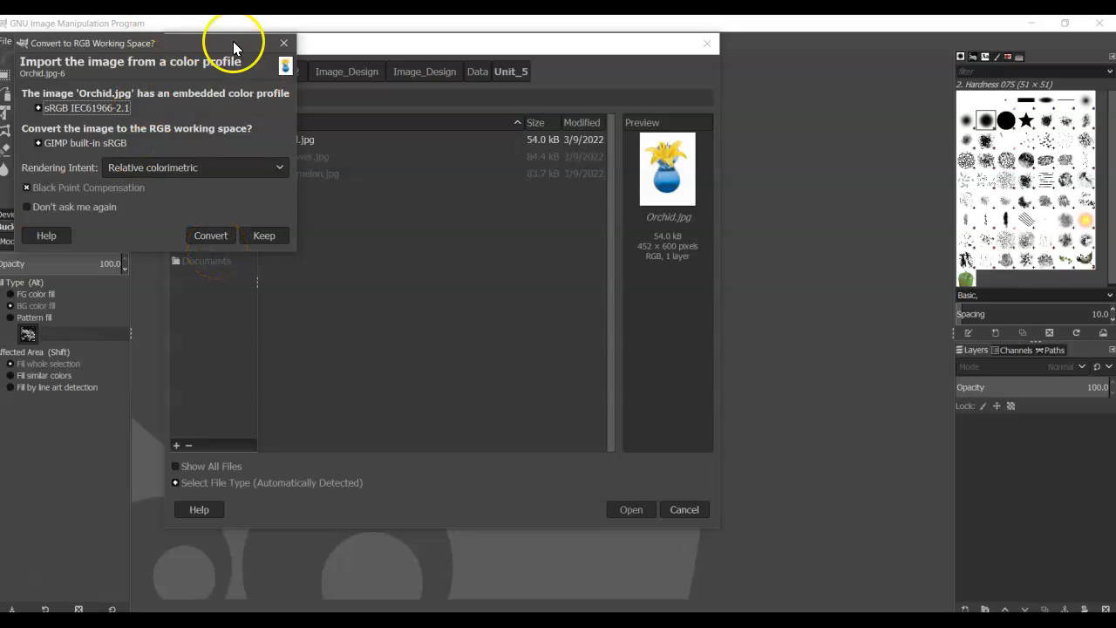
{"action": "left_click", "coordinate": [209, 236]}
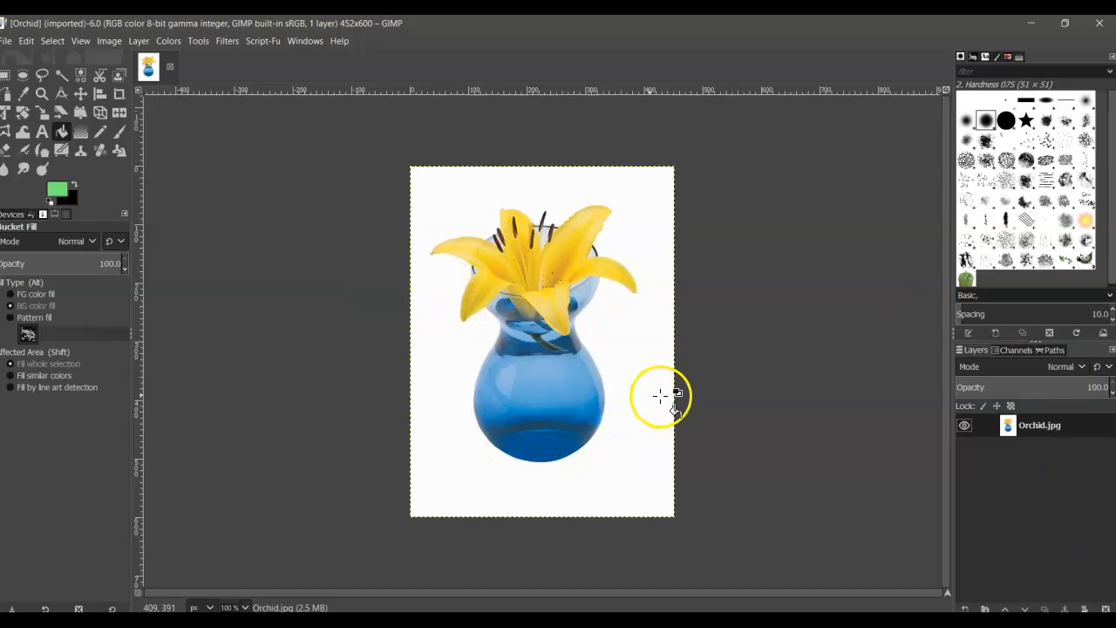
Add a new layer named Line, filled with transparency, above the Orchid.jpg layer
{"action": "left_click", "coordinate": [140, 44]}
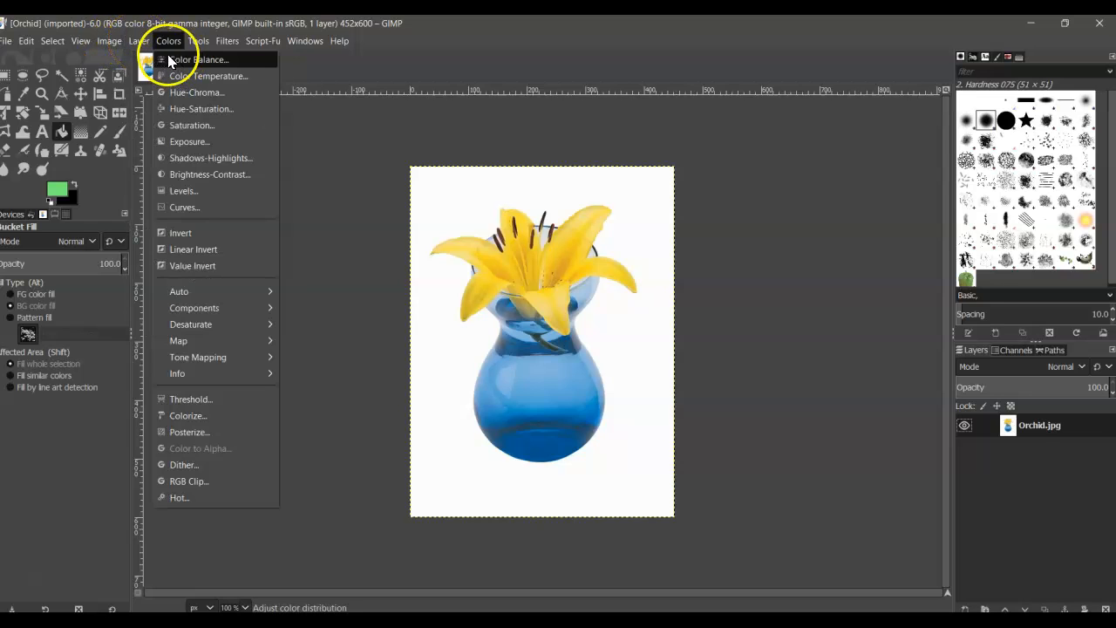
{"action": "left_click", "coordinate": [155, 58]}
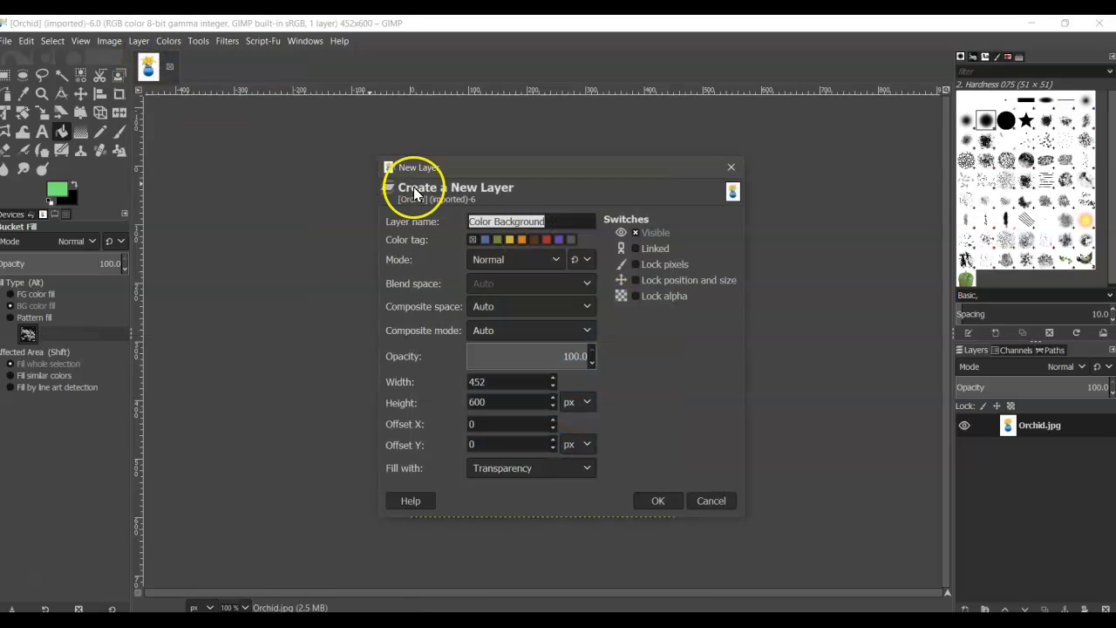
{"action": "key", "text": "BackSpace"}
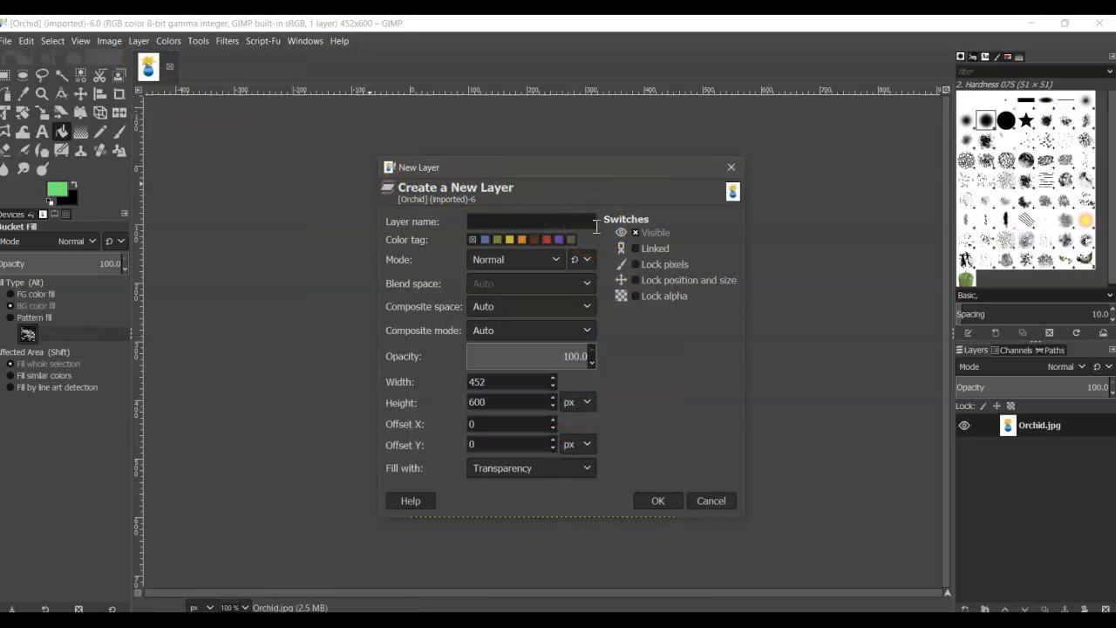
{"action": "type", "text": "Li"}
{"action": "left_click", "coordinate": [590, 462]}
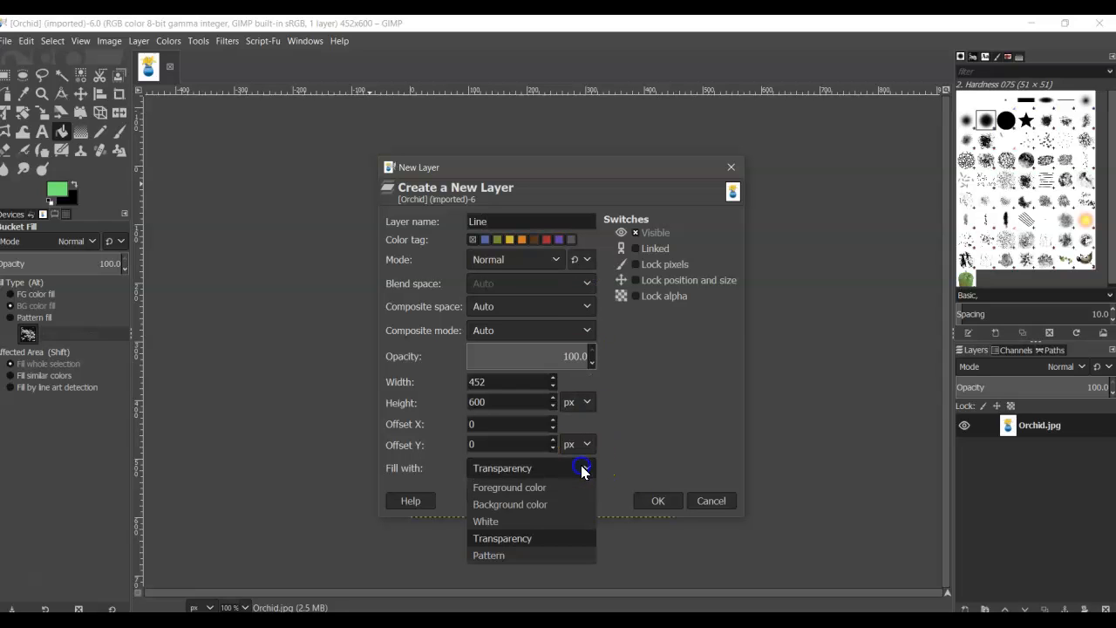
{"action": "left_click", "coordinate": [521, 471]}
{"action": "left_click", "coordinate": [658, 501]}
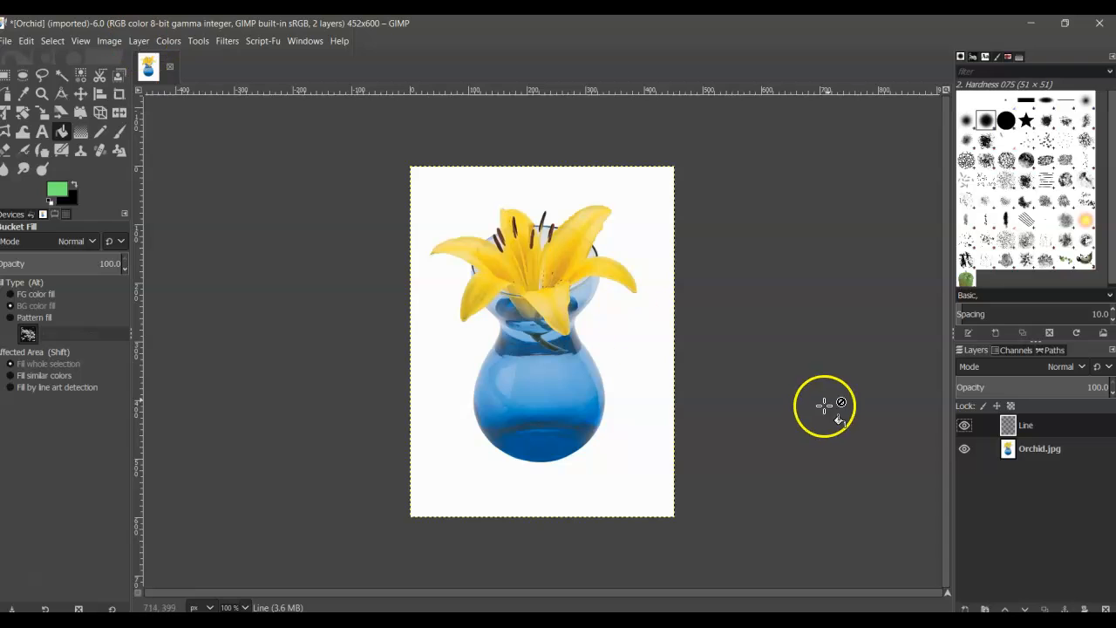
Add a transparent layer named Color between the Orchid.jpg and Line layers
{"action": "left_click", "coordinate": [1033, 451]}
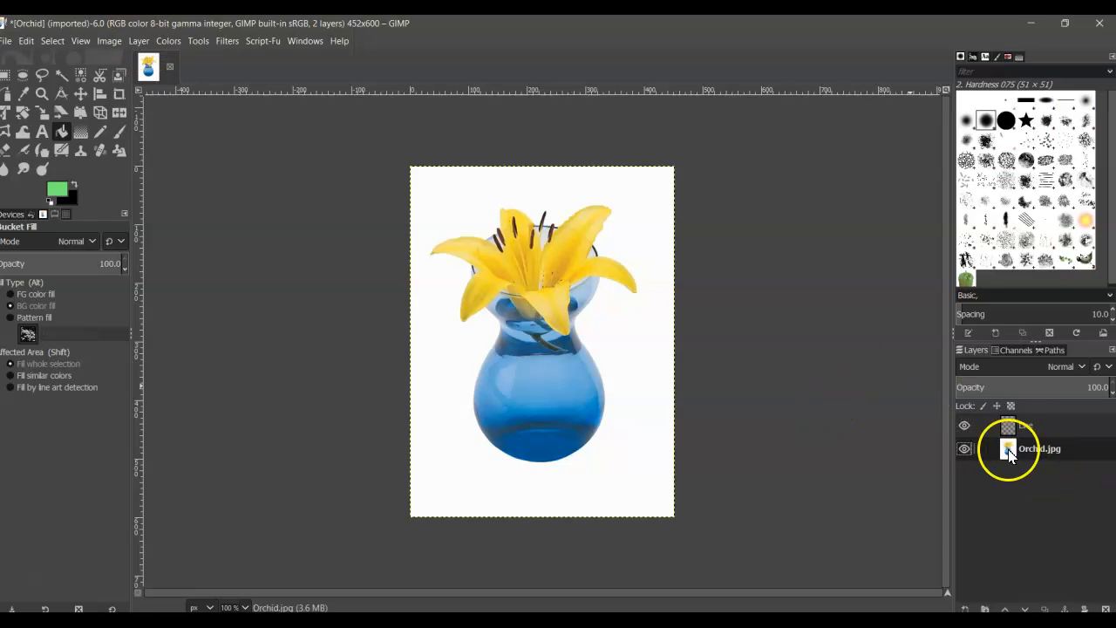
{"action": "left_click", "coordinate": [139, 41]}
{"action": "left_click", "coordinate": [168, 59]}
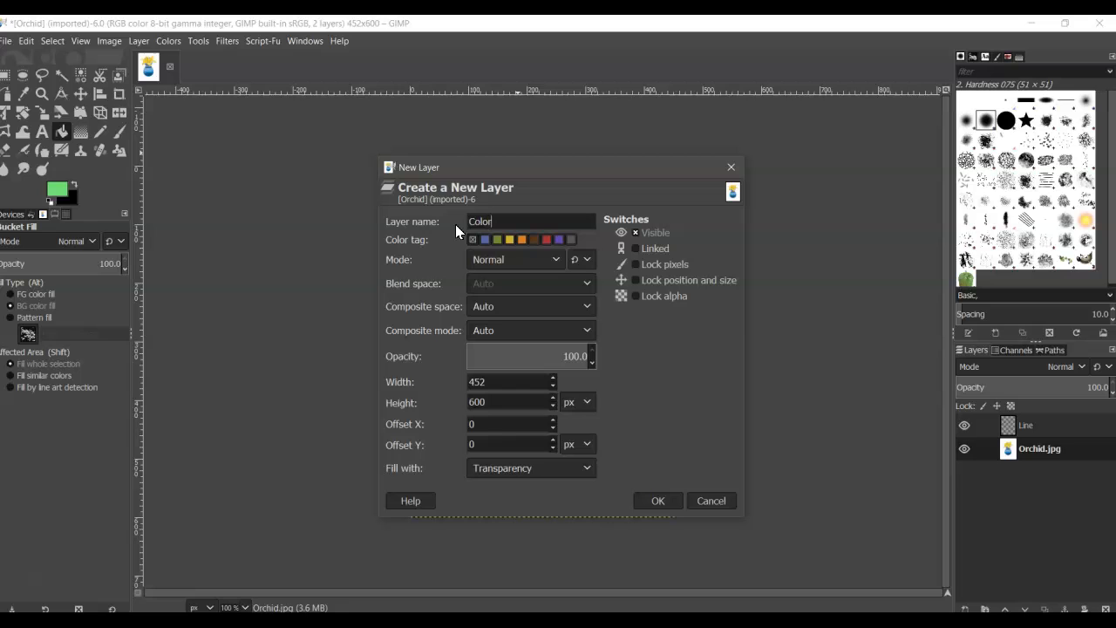
{"action": "left_click", "coordinate": [669, 500]}
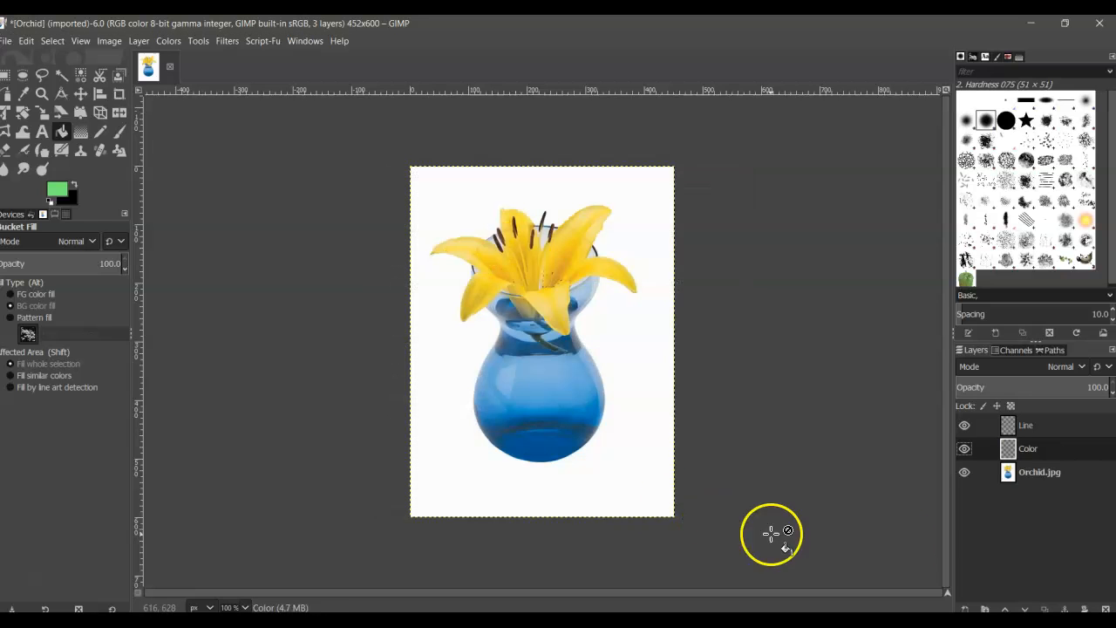
Add a transparent layer named Color Background directly above the Orchid.jpg layer
{"action": "left_click", "coordinate": [1026, 472]}
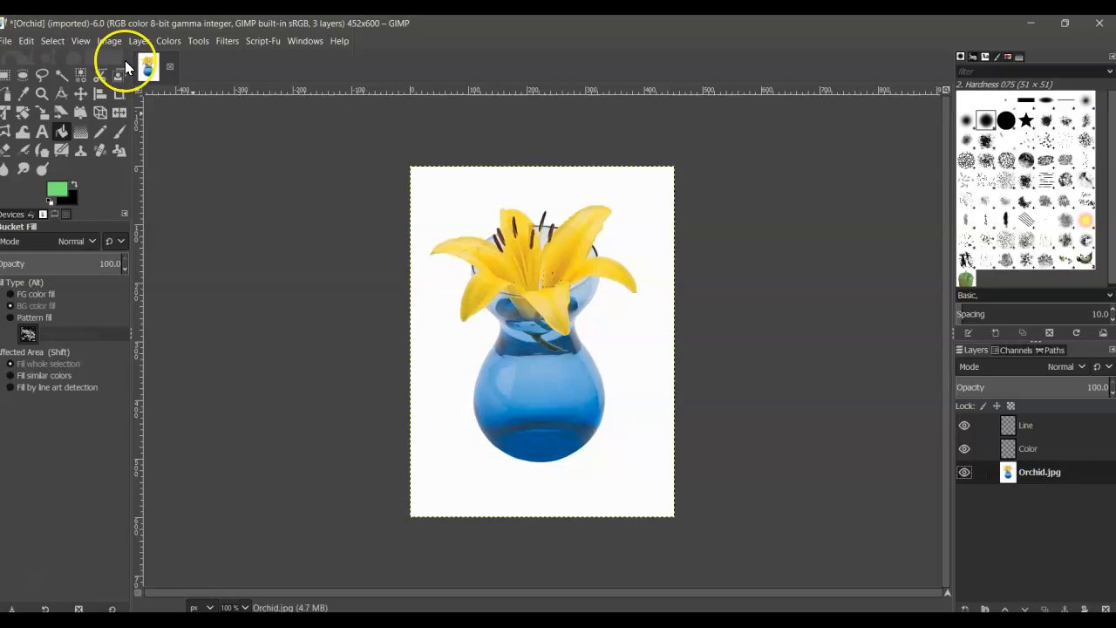
{"action": "left_click", "coordinate": [141, 41]}
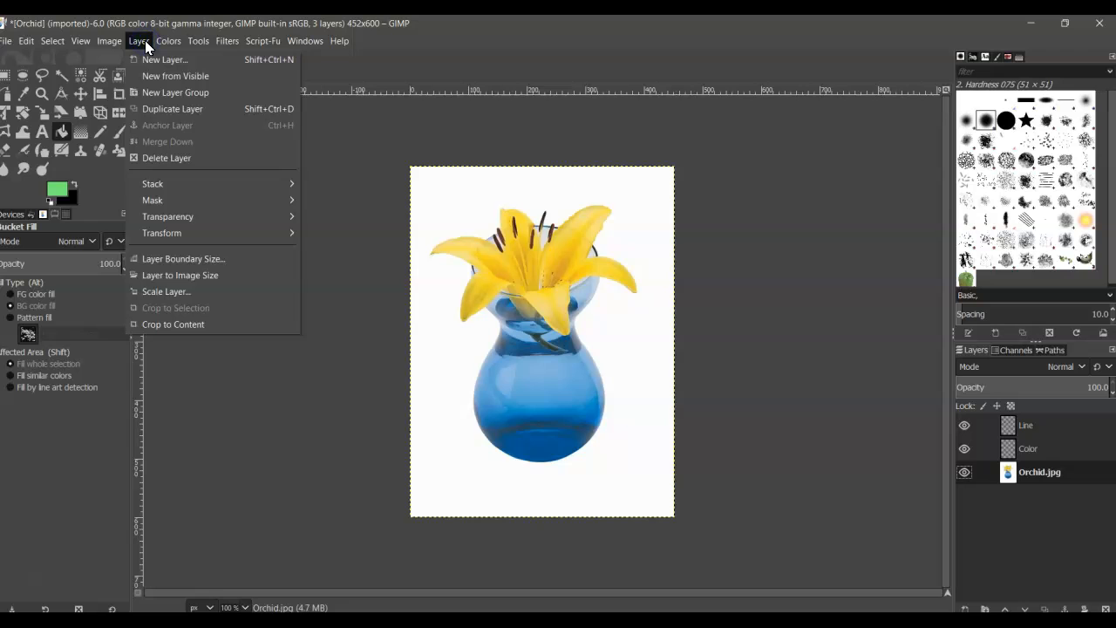
{"action": "left_click", "coordinate": [185, 60]}
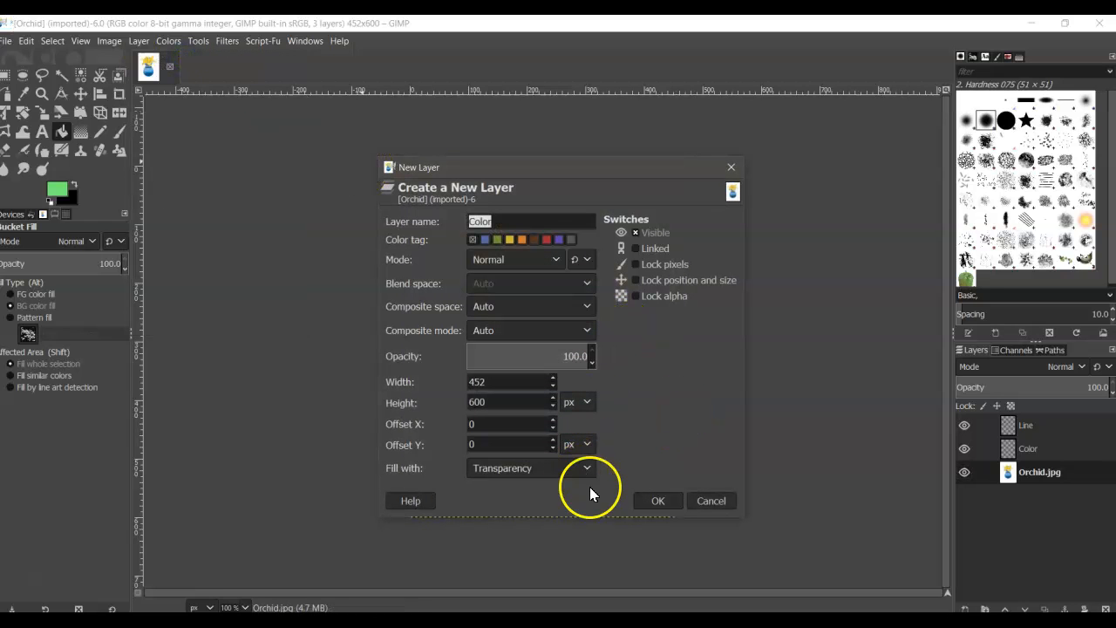
{"action": "left_click", "coordinate": [511, 212]}
{"action": "type", "text": "Background"}
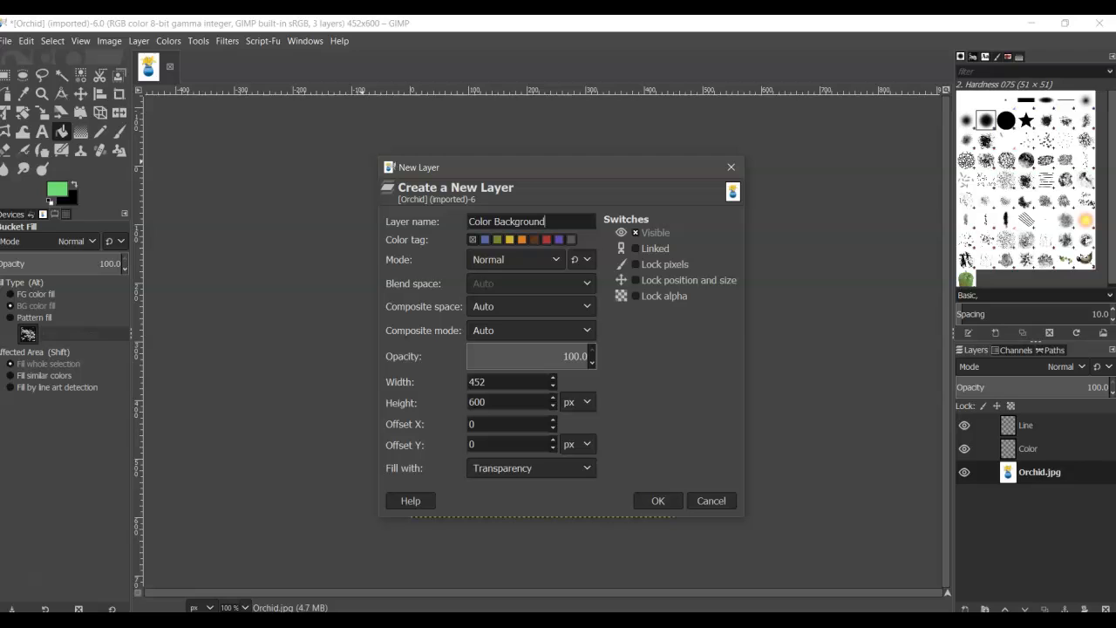
{"action": "left_click", "coordinate": [670, 498]}
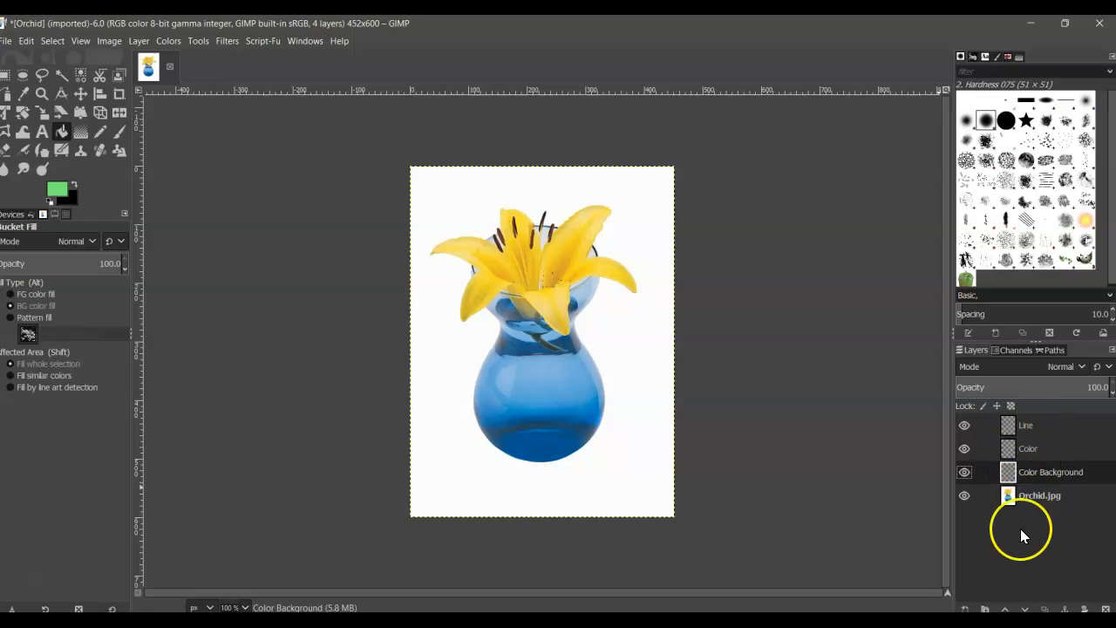
Make the Line layer active and set up the Paintbrush with a brush size of 3
{"action": "left_click", "coordinate": [1040, 428]}
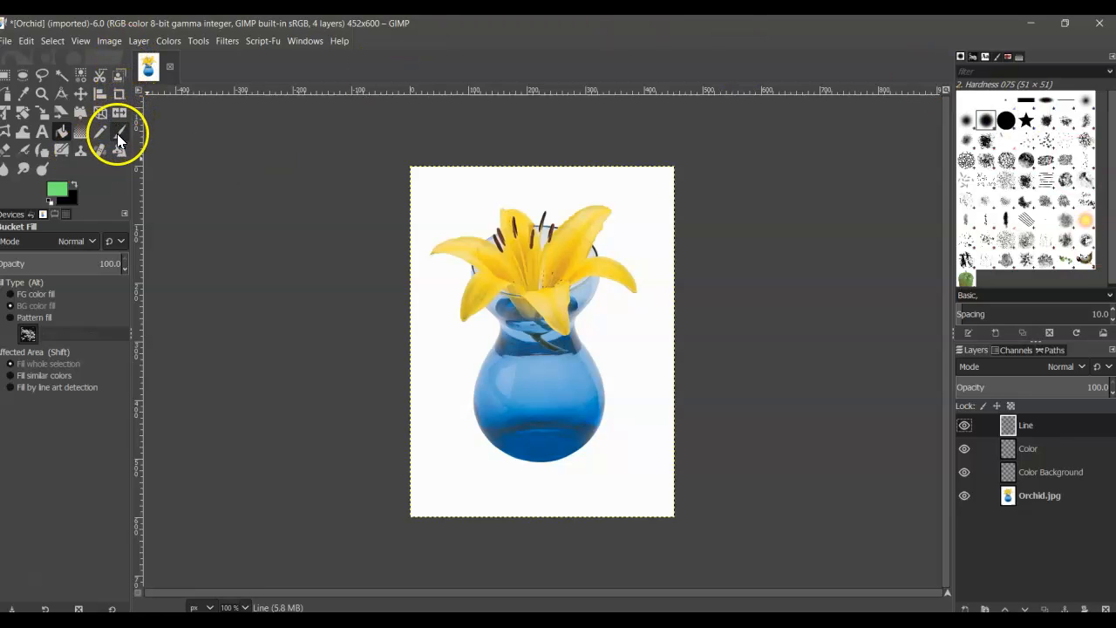
{"action": "left_click", "coordinate": [118, 132]}
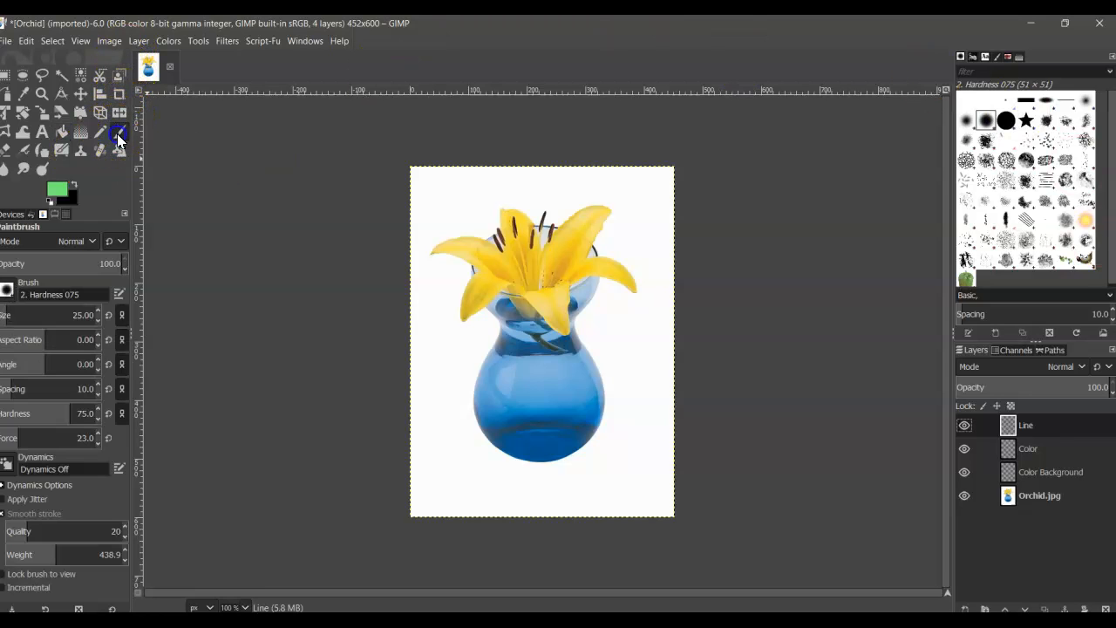
{"action": "left_click", "coordinate": [98, 321]}
{"action": "left_click", "coordinate": [98, 310]}
{"action": "left_click", "coordinate": [99, 311]}
{"action": "left_click", "coordinate": [98, 311]}
{"action": "left_click", "coordinate": [98, 311]}
{"action": "left_click", "coordinate": [98, 310]}
{"action": "left_click", "coordinate": [98, 319]}
{"action": "left_click", "coordinate": [98, 319]}
{"action": "left_click", "coordinate": [98, 319]}
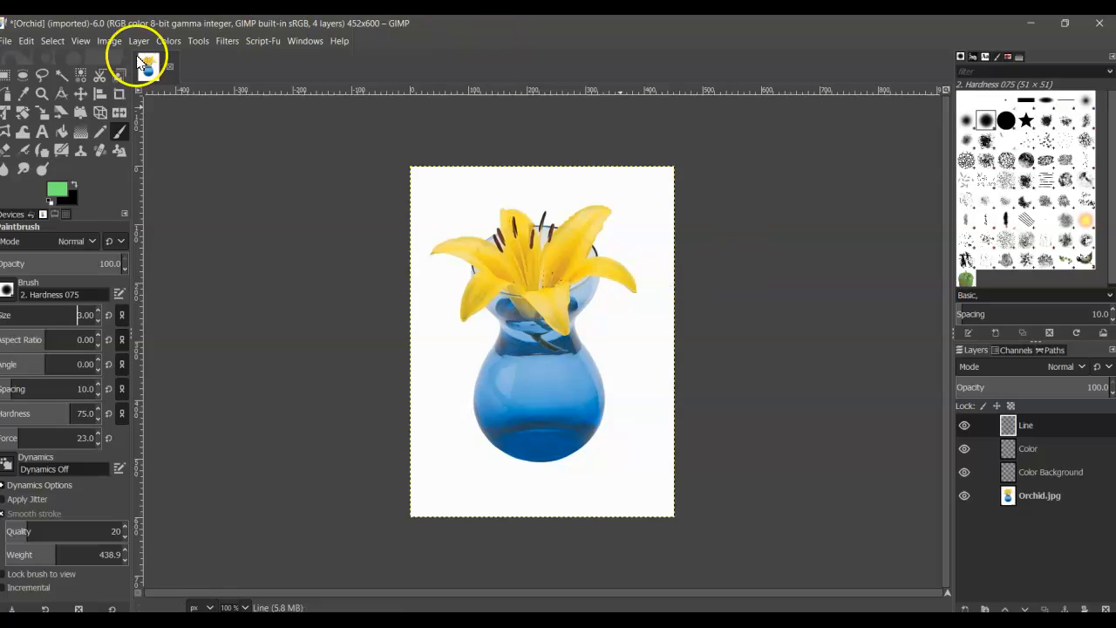
Set the foreground color to black (000000) and trace the outlines of the vase and flower on the Line layer with a size 1 brush
{"action": "left_click", "coordinate": [58, 194]}
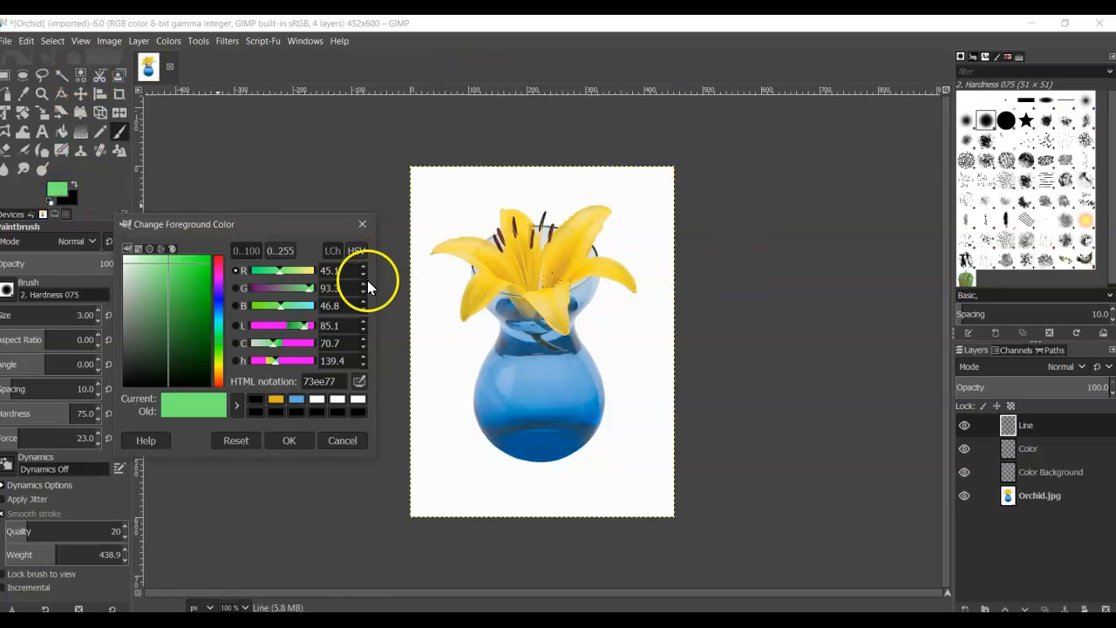
{"action": "left_click", "coordinate": [259, 403]}
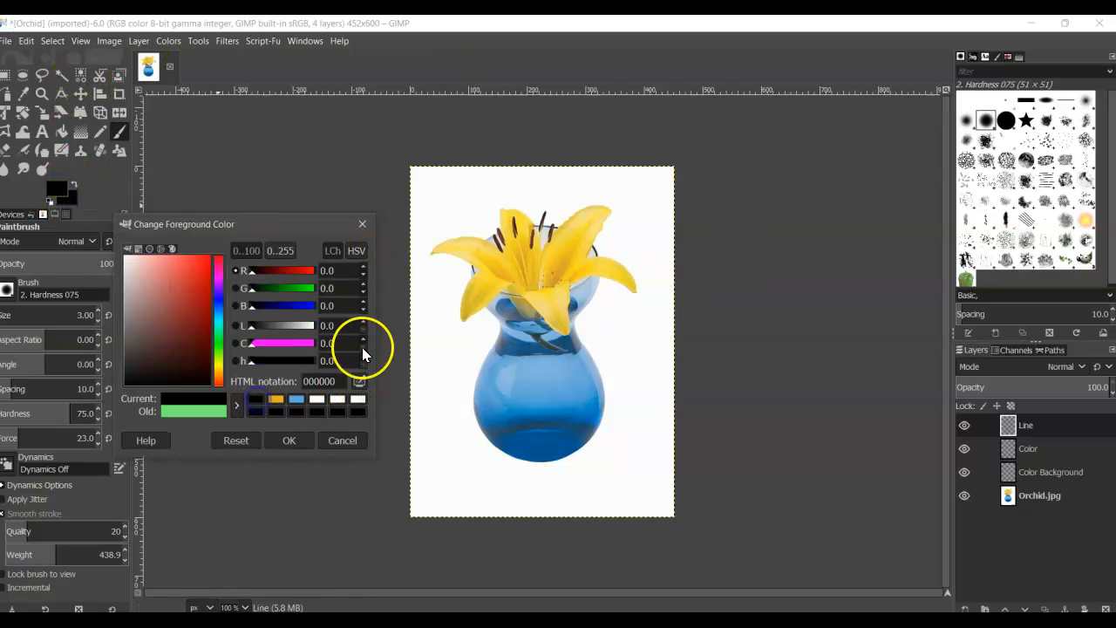
{"action": "left_click", "coordinate": [289, 439]}
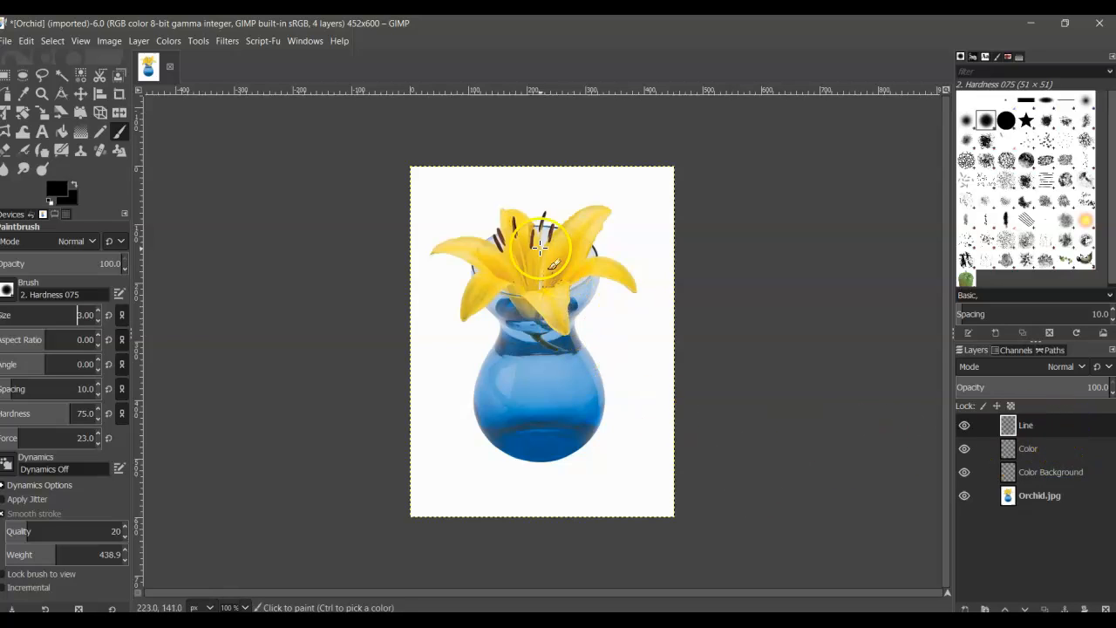
{"action": "mouse_move", "coordinate": [480, 234]}
{"action": "left_mouse_down"}
{"action": "mouse_move", "coordinate": [473, 280]}
{"action": "mouse_move", "coordinate": [504, 335]}
{"action": "mouse_move", "coordinate": [473, 395]}
{"action": "mouse_move", "coordinate": [481, 445]}
{"action": "mouse_move", "coordinate": [525, 463]}
{"action": "mouse_move", "coordinate": [590, 450]}
{"action": "mouse_move", "coordinate": [613, 414]}
{"action": "mouse_move", "coordinate": [577, 331]}
{"action": "mouse_move", "coordinate": [602, 267]}
{"action": "mouse_move", "coordinate": [596, 244]}
{"action": "mouse_move", "coordinate": [535, 222]}
{"action": "mouse_move", "coordinate": [475, 258]}
{"action": "left_mouse_up"}
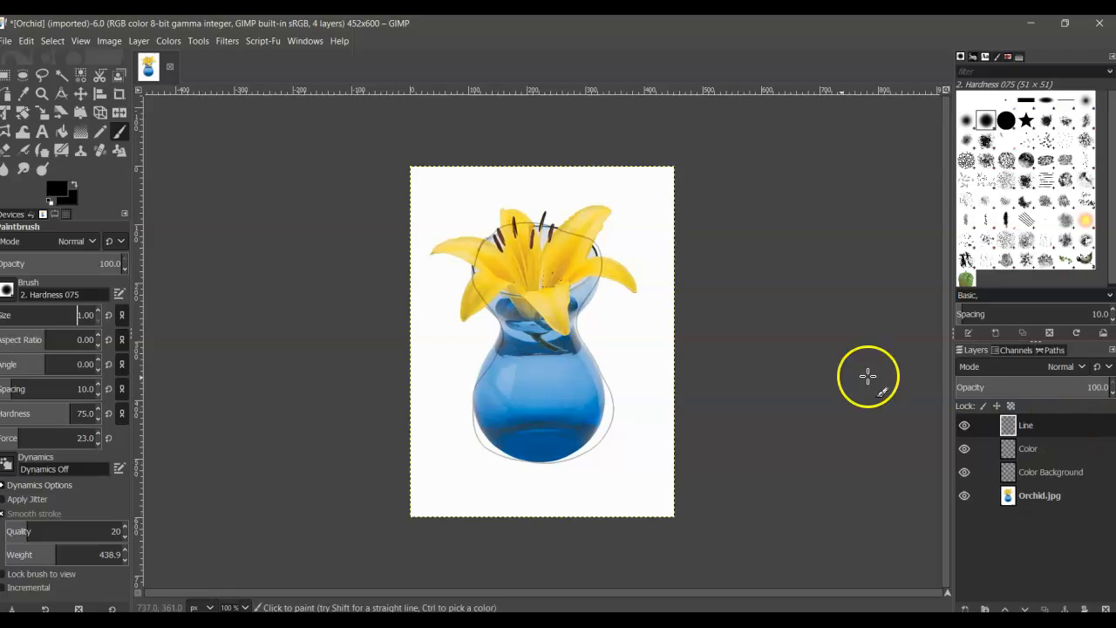
{"action": "mouse_move", "coordinate": [542, 259]}
{"action": "left_mouse_down"}
{"action": "mouse_move", "coordinate": [572, 215]}
{"action": "mouse_move", "coordinate": [604, 203]}
{"action": "mouse_move", "coordinate": [616, 212]}
{"action": "mouse_move", "coordinate": [580, 269]}
{"action": "mouse_move", "coordinate": [607, 257]}
{"action": "mouse_move", "coordinate": [641, 298]}
{"action": "mouse_move", "coordinate": [613, 277]}
{"action": "mouse_move", "coordinate": [569, 282]}
{"action": "mouse_move", "coordinate": [566, 341]}
{"action": "mouse_move", "coordinate": [529, 299]}
{"action": "mouse_move", "coordinate": [500, 300]}
{"action": "mouse_move", "coordinate": [461, 324]}
{"action": "mouse_move", "coordinate": [455, 311]}
{"action": "mouse_move", "coordinate": [470, 285]}
{"action": "mouse_move", "coordinate": [429, 257]}
{"action": "left_mouse_up"}
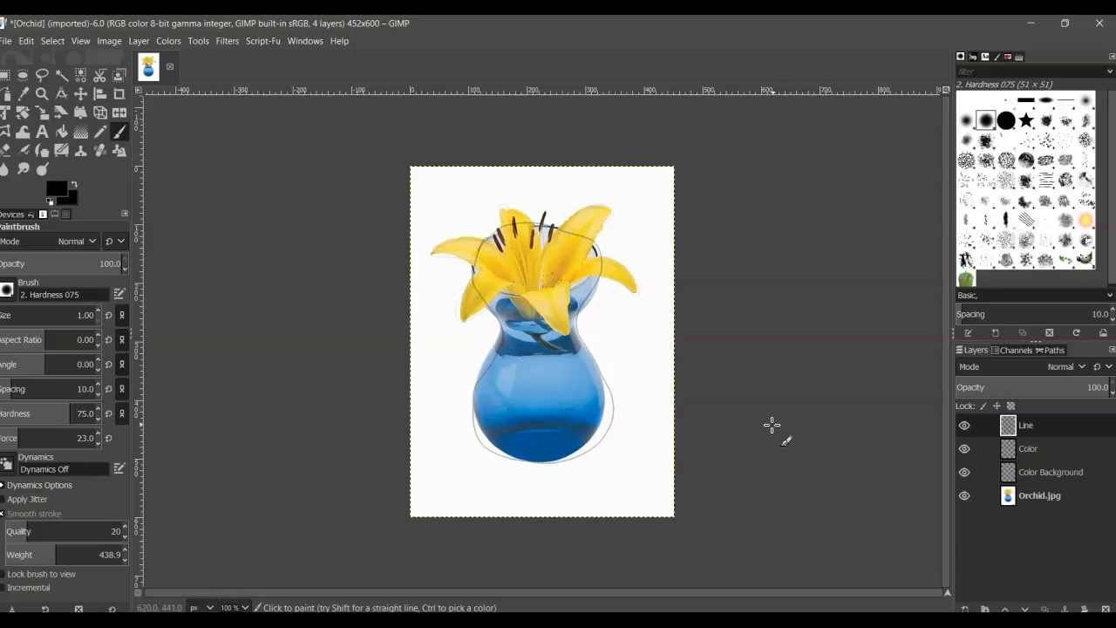
Make the Color layer active, set the brush size to 50 and sample the vase's light blue (7eb5df) as the foreground color
{"action": "left_click", "coordinate": [1026, 450]}
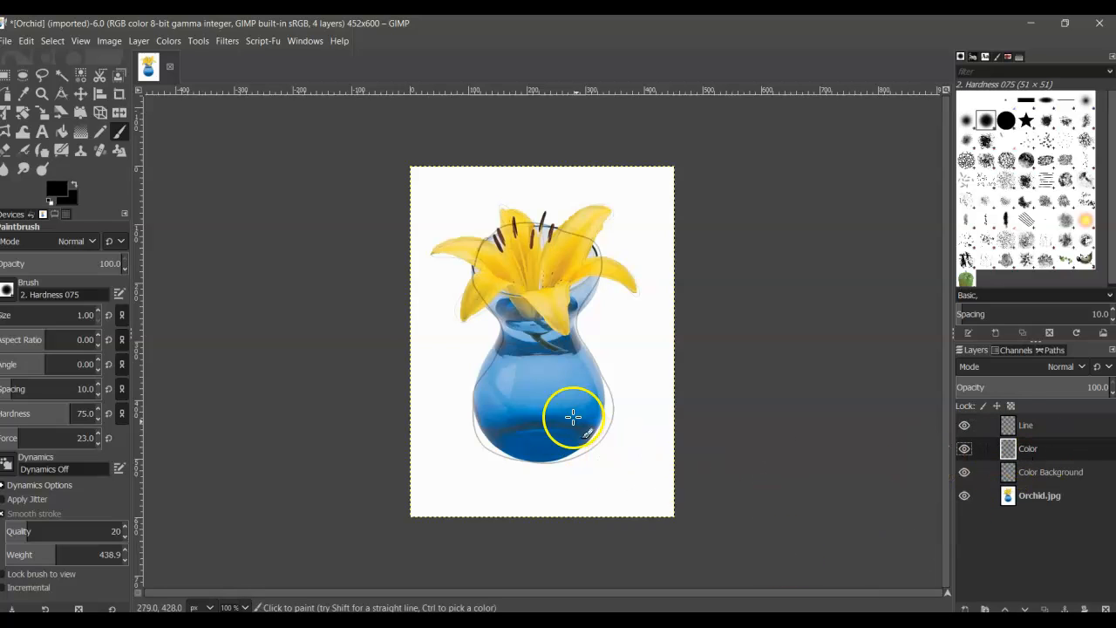
{"action": "left_click", "coordinate": [98, 310]}
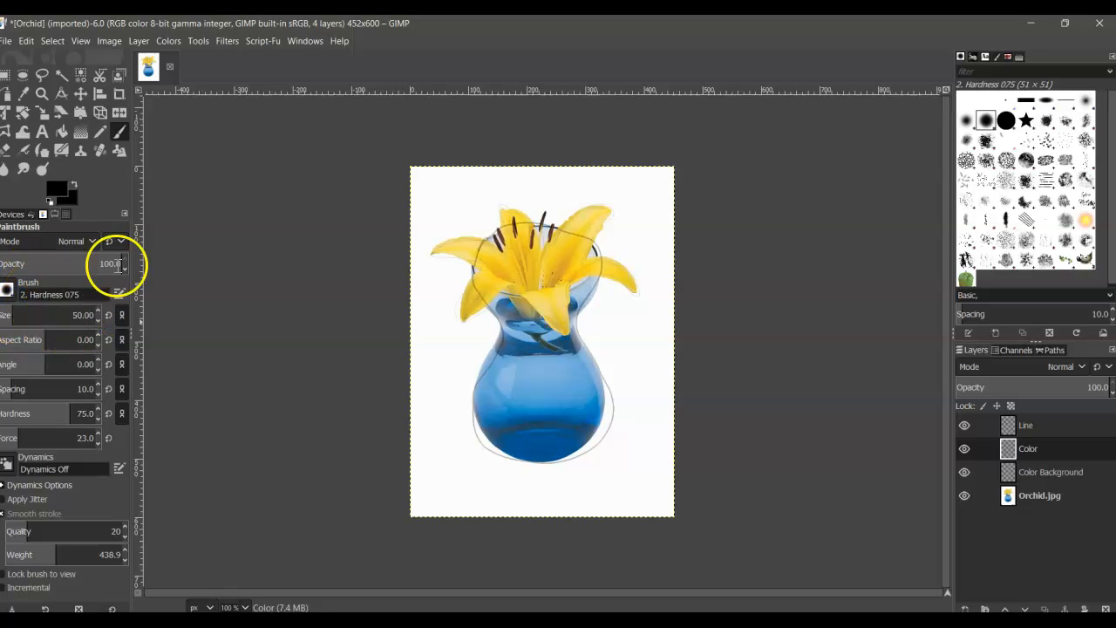
{"action": "left_click", "coordinate": [57, 191]}
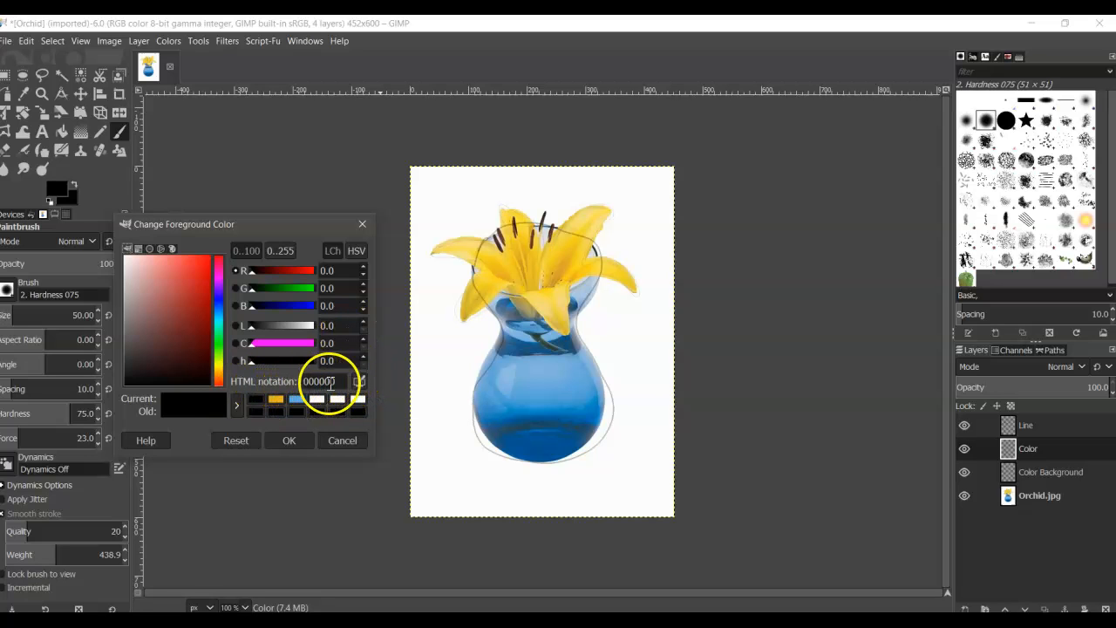
{"action": "left_click", "coordinate": [360, 384]}
{"action": "left_click", "coordinate": [545, 376]}
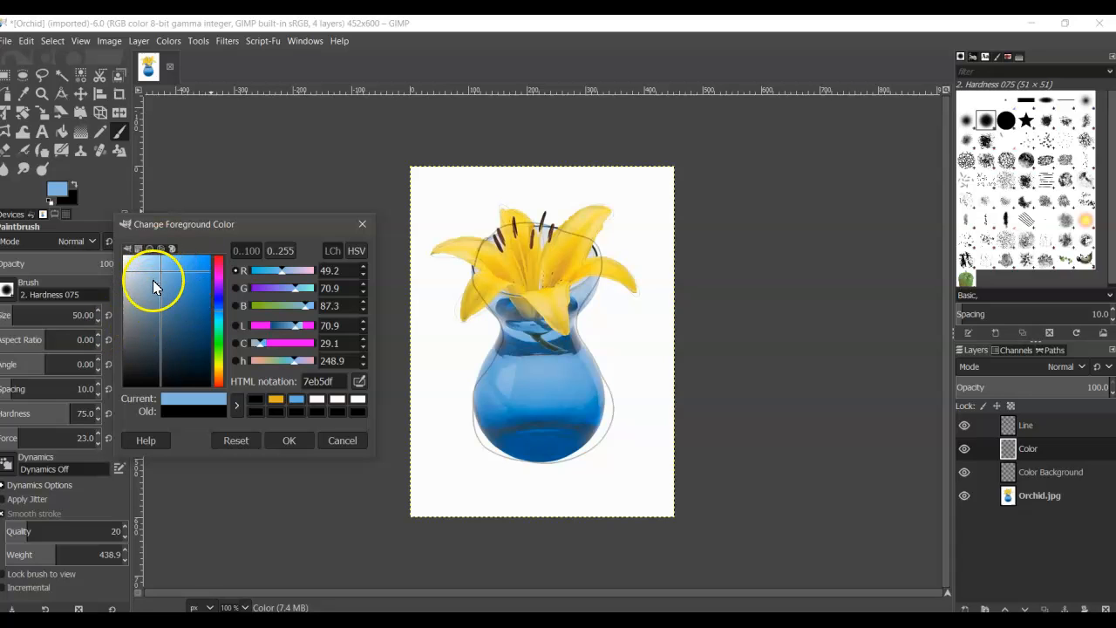
{"action": "left_click", "coordinate": [281, 440]}
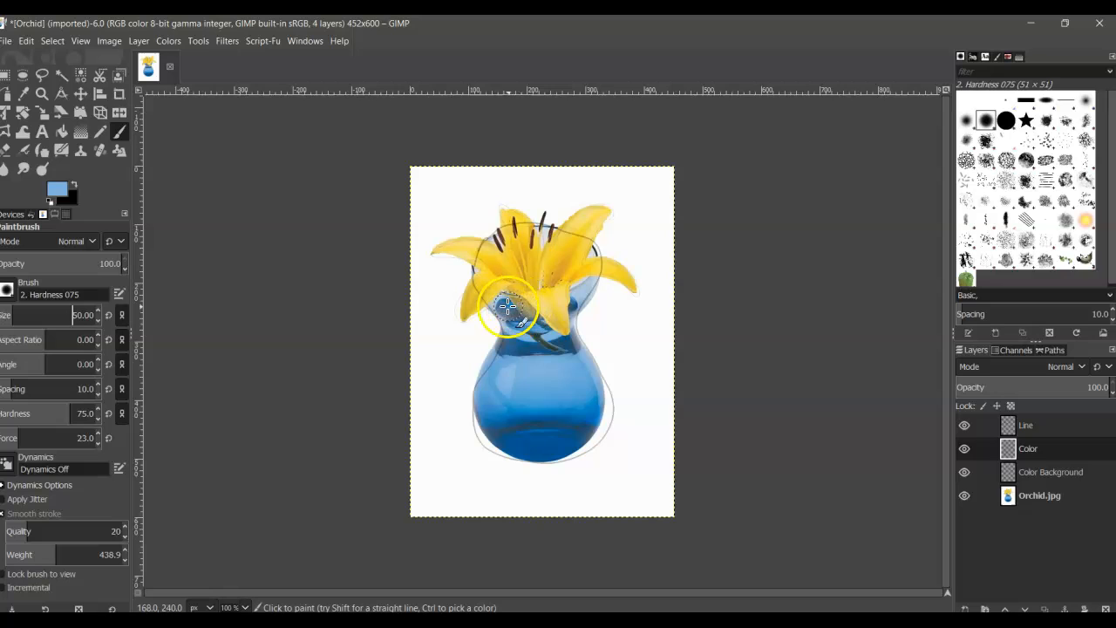
Paint the whole vase body and neck solid light blue on the Color layer, working around the petals
{"action": "mouse_move", "coordinate": [506, 307]}
{"action": "left_mouse_down"}
{"action": "mouse_move", "coordinate": [490, 399]}
{"action": "mouse_move", "coordinate": [499, 444]}
{"action": "mouse_move", "coordinate": [542, 452]}
{"action": "mouse_move", "coordinate": [587, 422]}
{"action": "mouse_move", "coordinate": [582, 349]}
{"action": "mouse_move", "coordinate": [603, 411]}
{"action": "mouse_move", "coordinate": [572, 458]}
{"action": "mouse_move", "coordinate": [549, 456]}
{"action": "mouse_move", "coordinate": [526, 317]}
{"action": "mouse_move", "coordinate": [518, 299]}
{"action": "mouse_move", "coordinate": [498, 304]}
{"action": "mouse_move", "coordinate": [587, 347]}
{"action": "left_mouse_up"}
{"action": "mouse_move", "coordinate": [578, 285]}
{"action": "left_mouse_down"}
{"action": "mouse_move", "coordinate": [589, 282]}
{"action": "mouse_move", "coordinate": [577, 299]}
{"action": "left_mouse_up"}
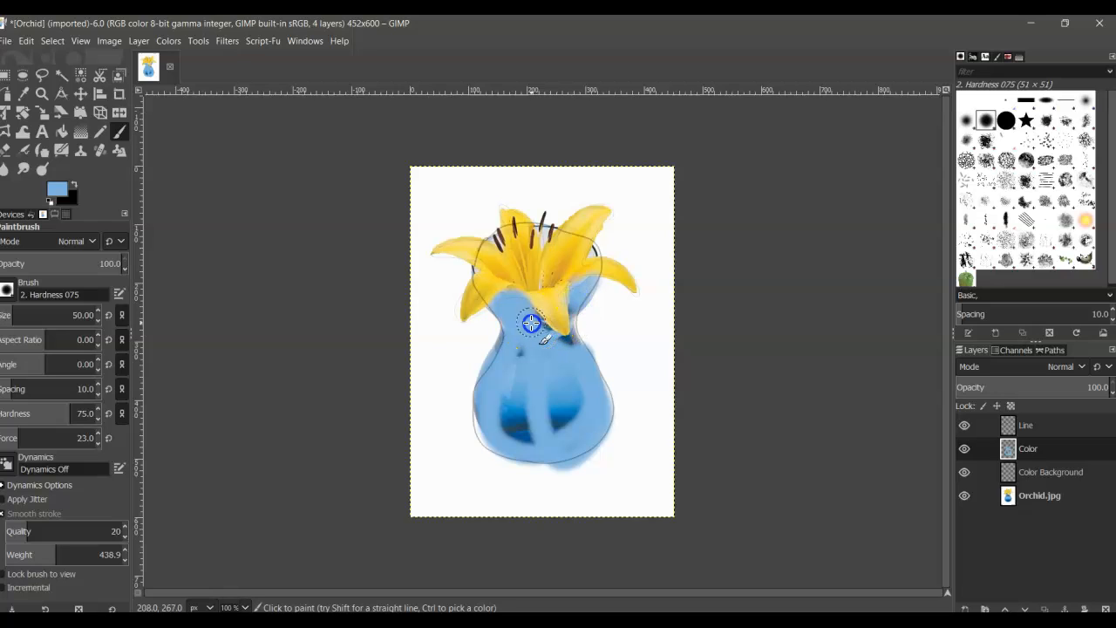
{"action": "mouse_move", "coordinate": [570, 332]}
{"action": "left_mouse_down"}
{"action": "mouse_move", "coordinate": [563, 420]}
{"action": "mouse_move", "coordinate": [552, 388]}
{"action": "mouse_move", "coordinate": [514, 421]}
{"action": "mouse_move", "coordinate": [532, 379]}
{"action": "mouse_move", "coordinate": [506, 411]}
{"action": "mouse_move", "coordinate": [531, 359]}
{"action": "mouse_move", "coordinate": [513, 376]}
{"action": "mouse_move", "coordinate": [521, 355]}
{"action": "mouse_move", "coordinate": [549, 364]}
{"action": "mouse_move", "coordinate": [566, 391]}
{"action": "mouse_move", "coordinate": [533, 423]}
{"action": "mouse_move", "coordinate": [488, 405]}
{"action": "mouse_move", "coordinate": [490, 434]}
{"action": "mouse_move", "coordinate": [529, 454]}
{"action": "mouse_move", "coordinate": [539, 425]}
{"action": "mouse_move", "coordinate": [505, 420]}
{"action": "mouse_move", "coordinate": [542, 395]}
{"action": "mouse_move", "coordinate": [502, 426]}
{"action": "mouse_move", "coordinate": [556, 450]}
{"action": "mouse_move", "coordinate": [569, 391]}
{"action": "mouse_move", "coordinate": [575, 408]}
{"action": "mouse_move", "coordinate": [566, 399]}
{"action": "mouse_move", "coordinate": [585, 377]}
{"action": "mouse_move", "coordinate": [594, 387]}
{"action": "mouse_move", "coordinate": [513, 341]}
{"action": "left_mouse_up"}
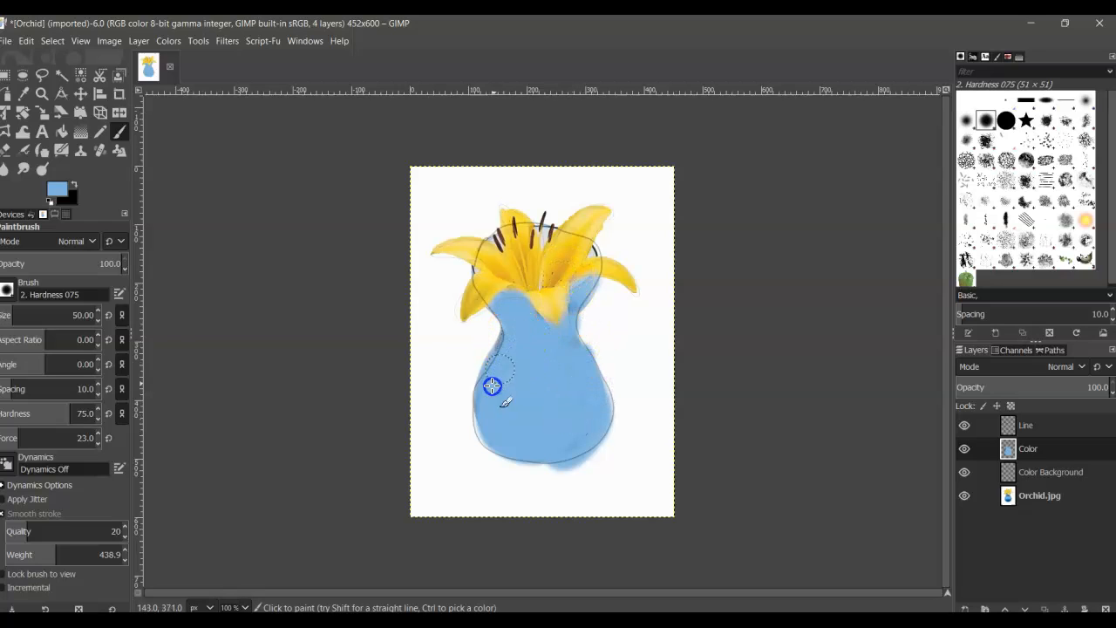
{"action": "mouse_move", "coordinate": [484, 426]}
{"action": "left_mouse_down"}
{"action": "mouse_move", "coordinate": [502, 448]}
{"action": "mouse_move", "coordinate": [530, 443]}
{"action": "left_mouse_up"}
{"action": "mouse_move", "coordinate": [577, 348]}
{"action": "left_mouse_down"}
{"action": "mouse_move", "coordinate": [601, 427]}
{"action": "mouse_move", "coordinate": [561, 451]}
{"action": "mouse_move", "coordinate": [526, 441]}
{"action": "left_mouse_up"}
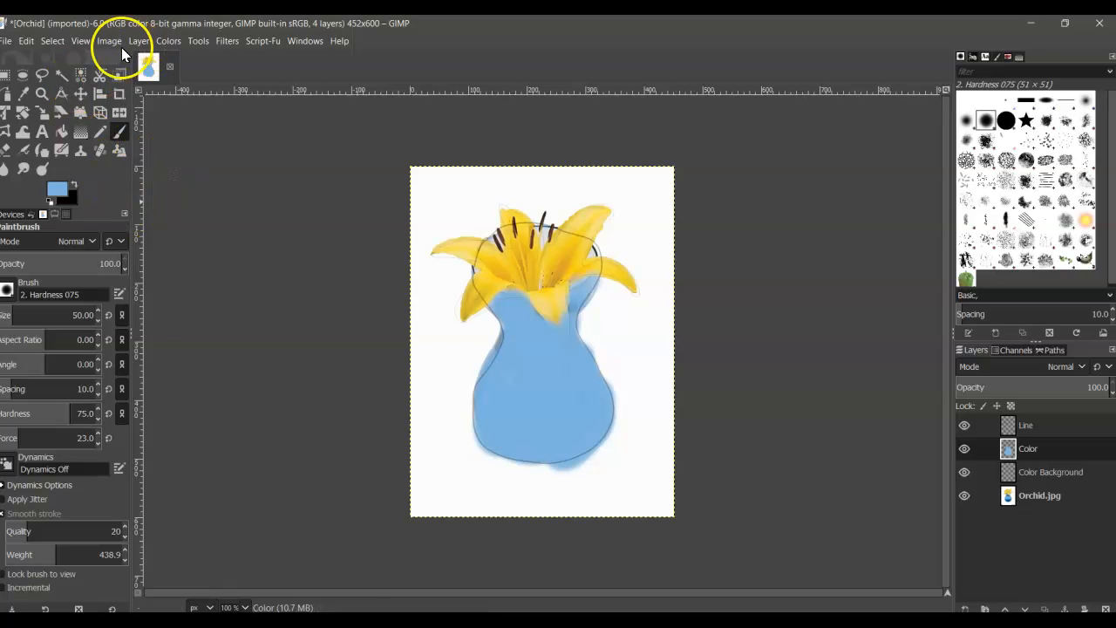
Erase the blue paint that spills past the vase outline on the neck, sides and base of the Color layer
{"action": "left_click", "coordinate": [6, 153]}
{"action": "mouse_move", "coordinate": [493, 423]}
{"action": "left_mouse_down"}
{"action": "mouse_move", "coordinate": [585, 446]}
{"action": "mouse_move", "coordinate": [615, 561]}
{"action": "mouse_move", "coordinate": [567, 469]}
{"action": "mouse_move", "coordinate": [549, 481]}
{"action": "mouse_move", "coordinate": [603, 459]}
{"action": "left_mouse_up"}
{"action": "mouse_move", "coordinate": [557, 488]}
{"action": "left_mouse_down"}
{"action": "mouse_move", "coordinate": [593, 469]}
{"action": "mouse_move", "coordinate": [555, 481]}
{"action": "left_mouse_up"}
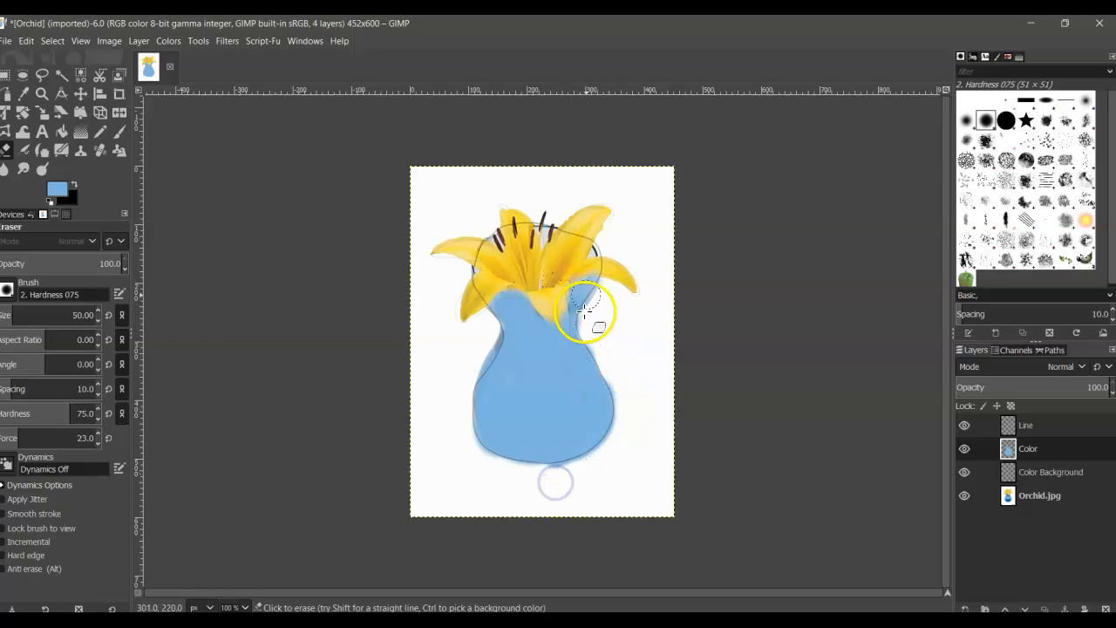
{"action": "mouse_move", "coordinate": [602, 305]}
{"action": "left_mouse_down"}
{"action": "mouse_move", "coordinate": [595, 323]}
{"action": "mouse_move", "coordinate": [631, 393]}
{"action": "mouse_move", "coordinate": [637, 452]}
{"action": "left_mouse_up"}
{"action": "left_click", "coordinate": [543, 477]}
{"action": "left_click_drag", "start_coordinate": [543, 477], "coordinate": [605, 461]}
{"action": "left_click", "coordinate": [507, 483]}
{"action": "mouse_move", "coordinate": [507, 483]}
{"action": "left_mouse_down"}
{"action": "mouse_move", "coordinate": [466, 448]}
{"action": "mouse_move", "coordinate": [493, 461]}
{"action": "left_mouse_up"}
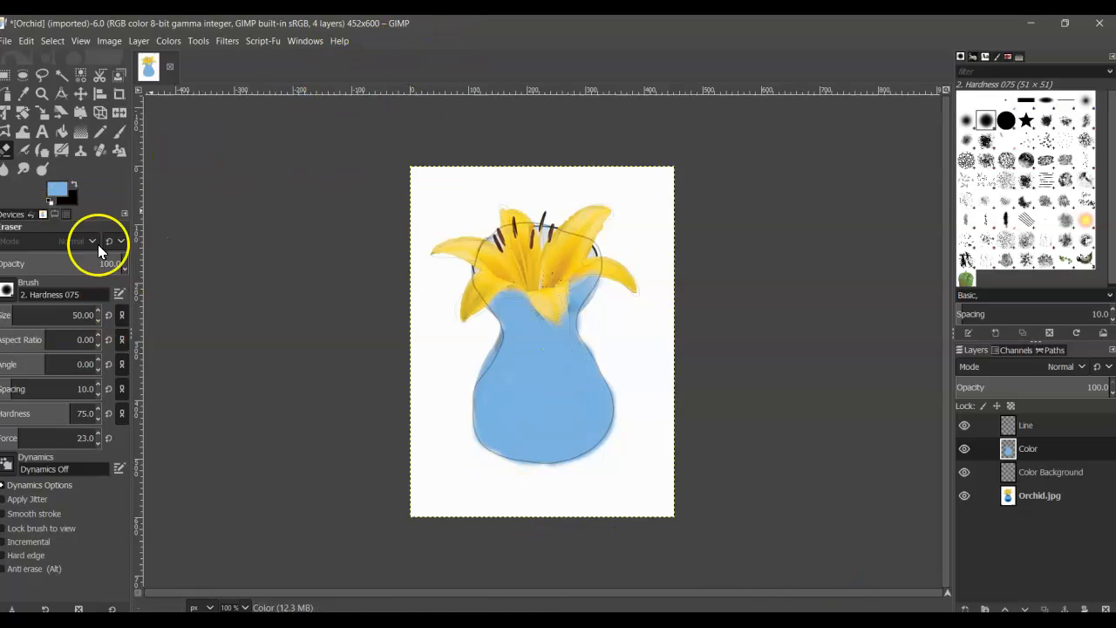
Set the foreground color to pink (dd7edf) and the brush size to 20
{"action": "left_click", "coordinate": [57, 190]}
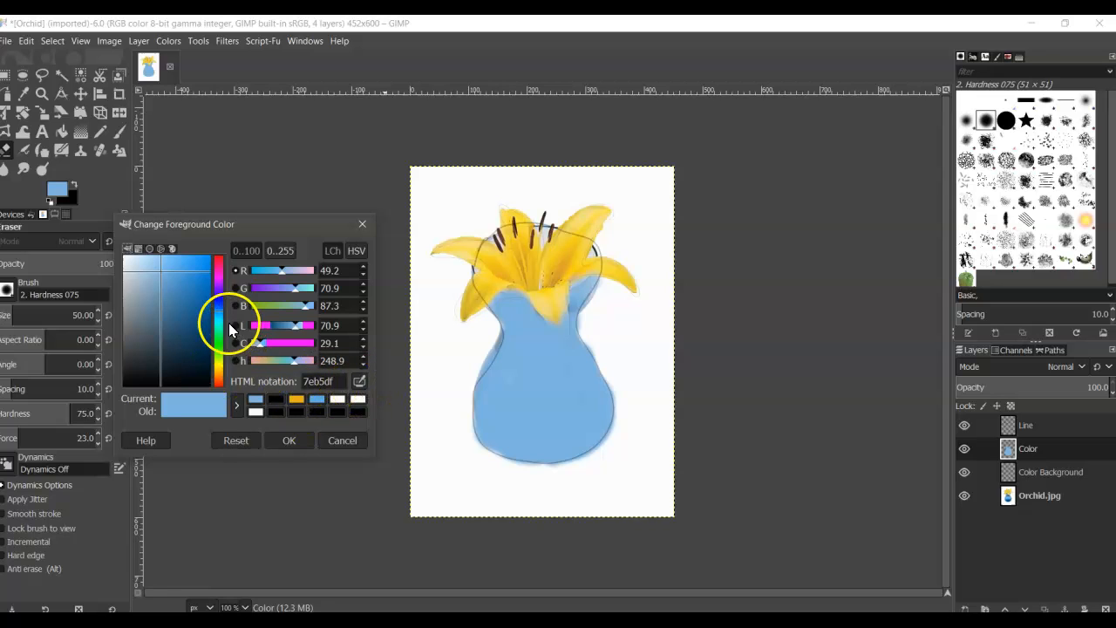
{"action": "mouse_move", "coordinate": [216, 306]}
{"action": "left_mouse_down"}
{"action": "mouse_move", "coordinate": [218, 261]}
{"action": "mouse_move", "coordinate": [218, 277]}
{"action": "left_mouse_up"}
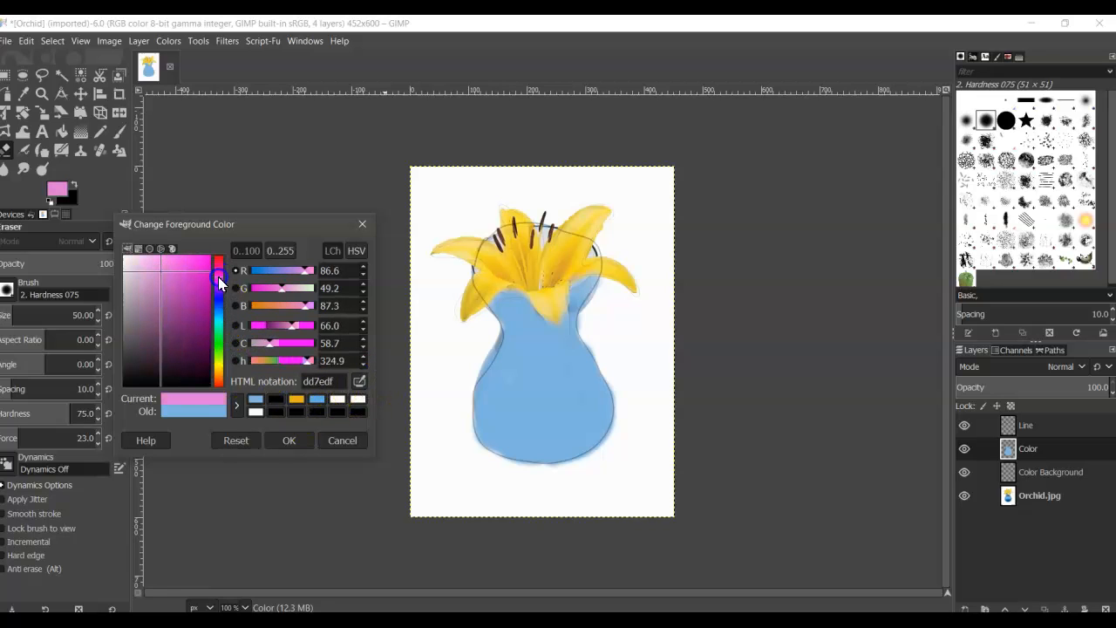
{"action": "left_click", "coordinate": [305, 440]}
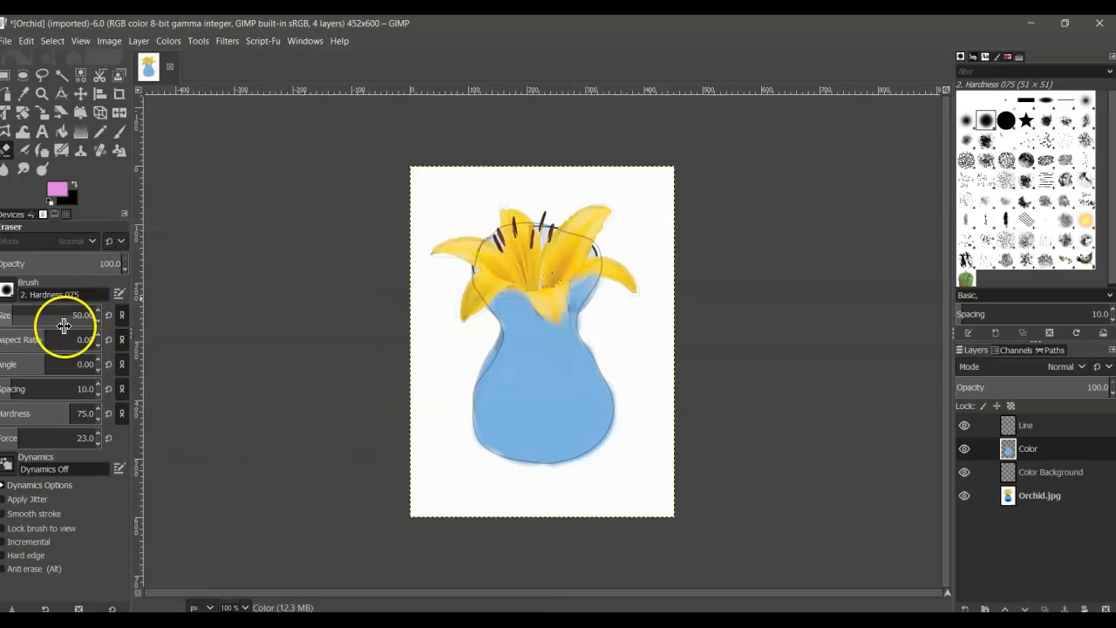
{"action": "left_click", "coordinate": [97, 320]}
{"action": "left_click", "coordinate": [98, 320]}
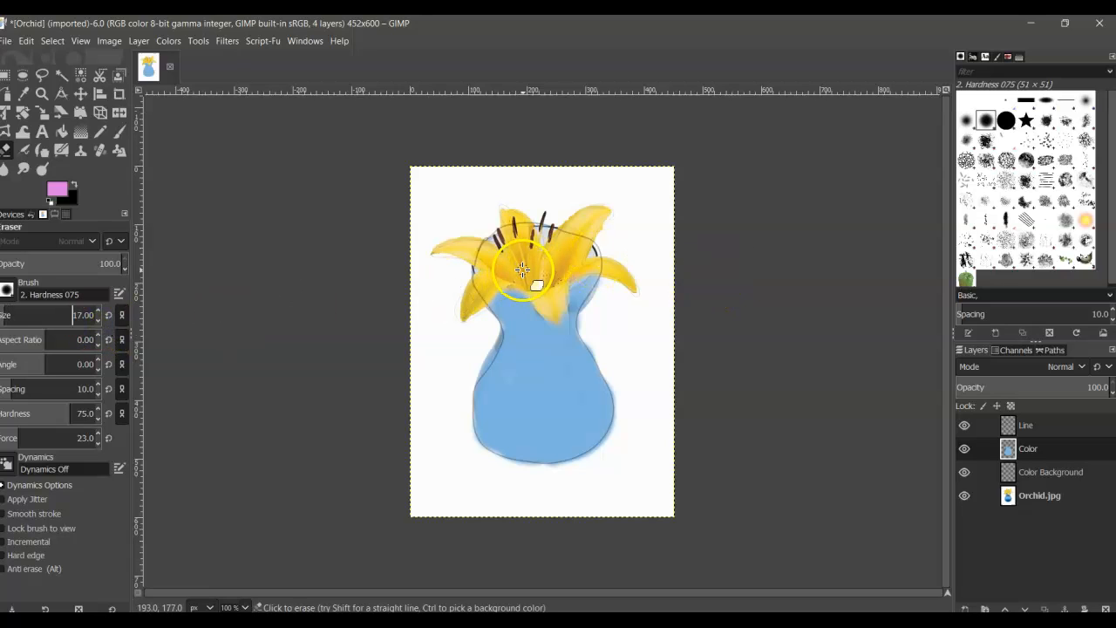
{"action": "left_click", "coordinate": [96, 312]}
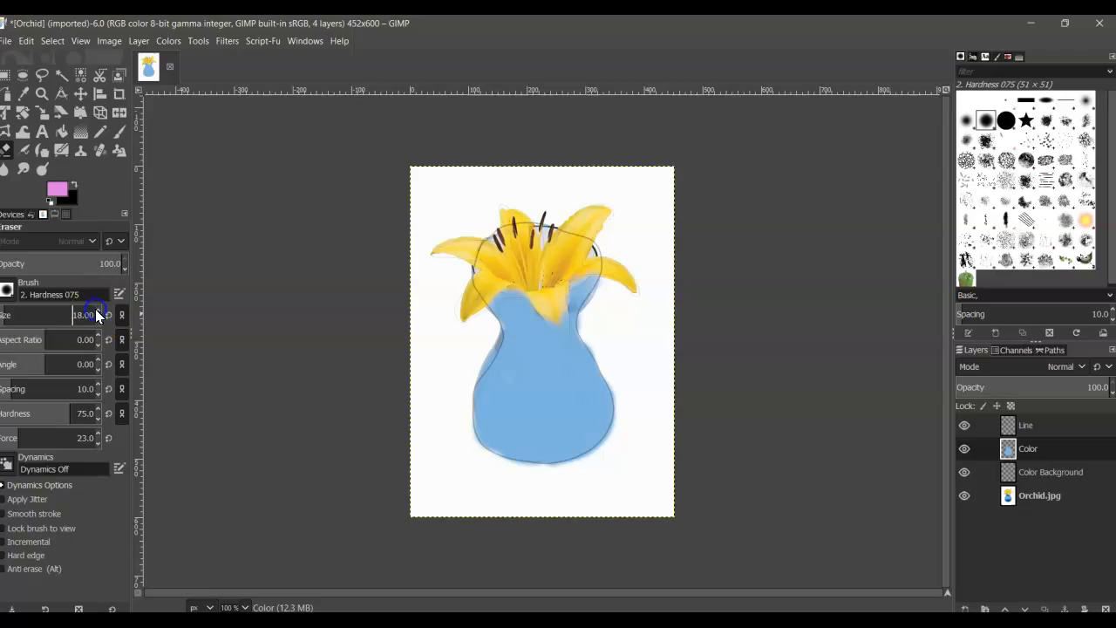
{"action": "left_click", "coordinate": [97, 311]}
{"action": "left_click", "coordinate": [96, 311]}
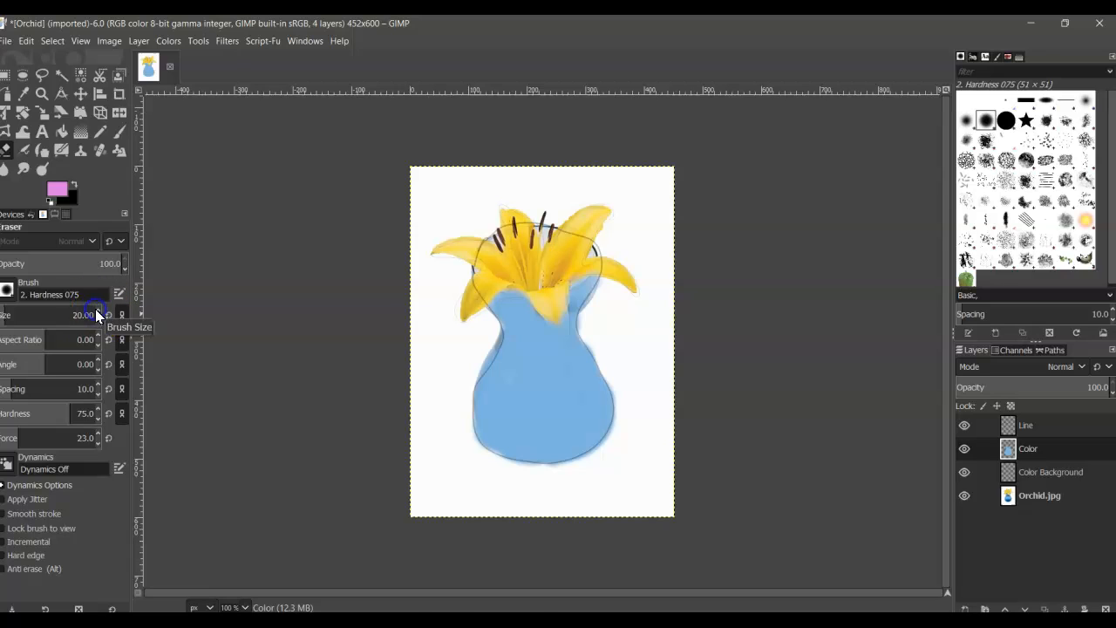
{"action": "left_click_drag", "start_coordinate": [509, 217], "coordinate": [519, 260]}
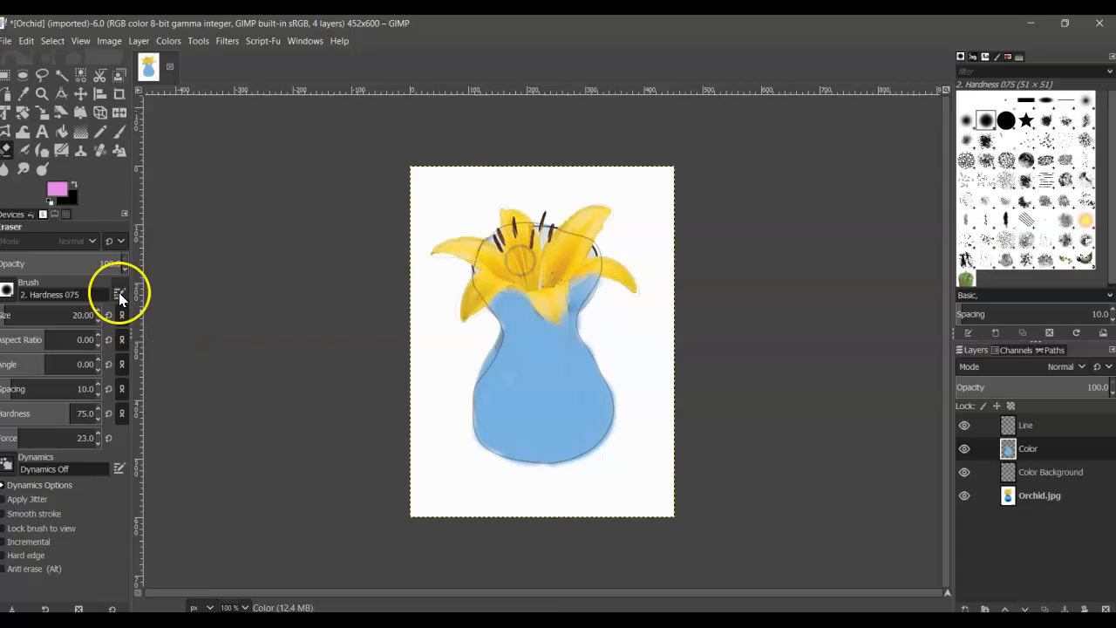
{"action": "left_click", "coordinate": [63, 193]}
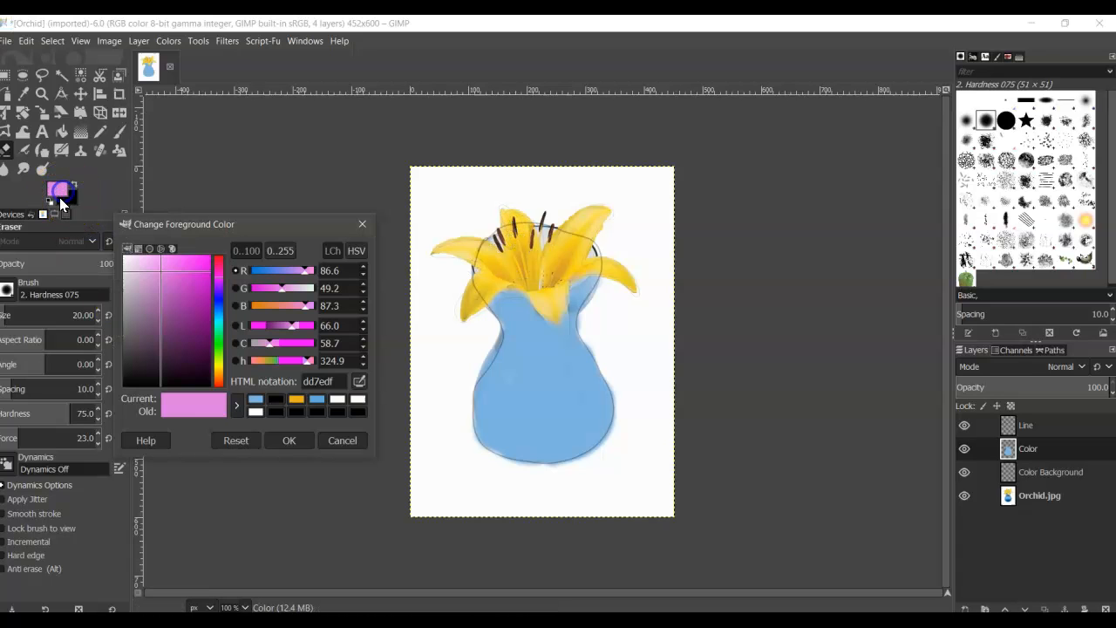
{"action": "left_click", "coordinate": [296, 440]}
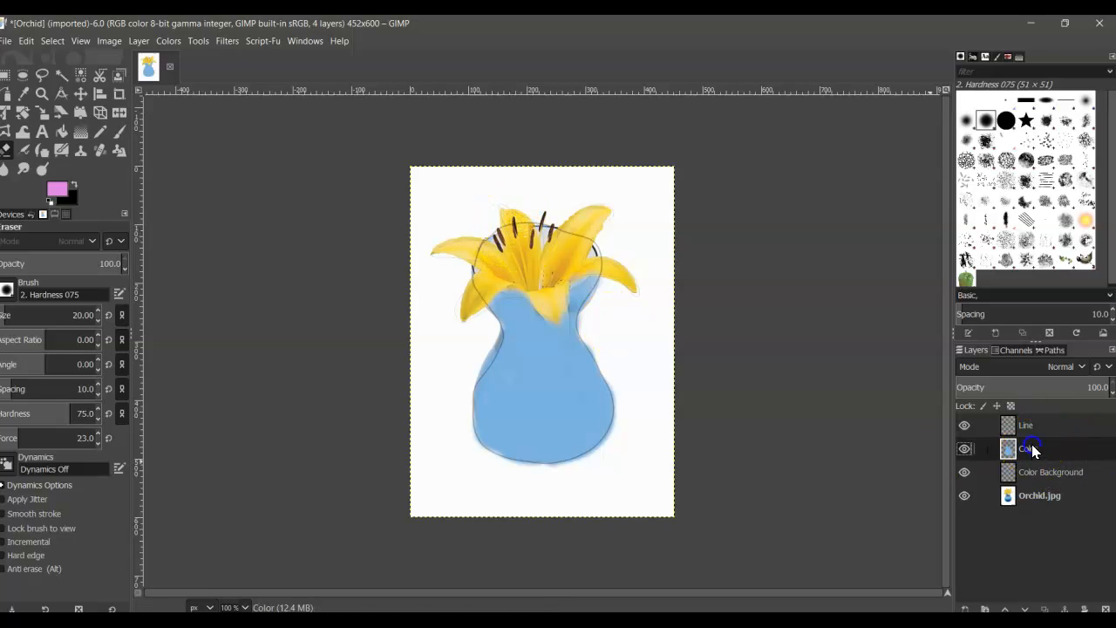
{"action": "left_click", "coordinate": [504, 212]}
Paint pink strokes along the edges of the two upper petals on the Color layer with the size 20 Paintbrush
{"action": "left_click", "coordinate": [119, 131]}
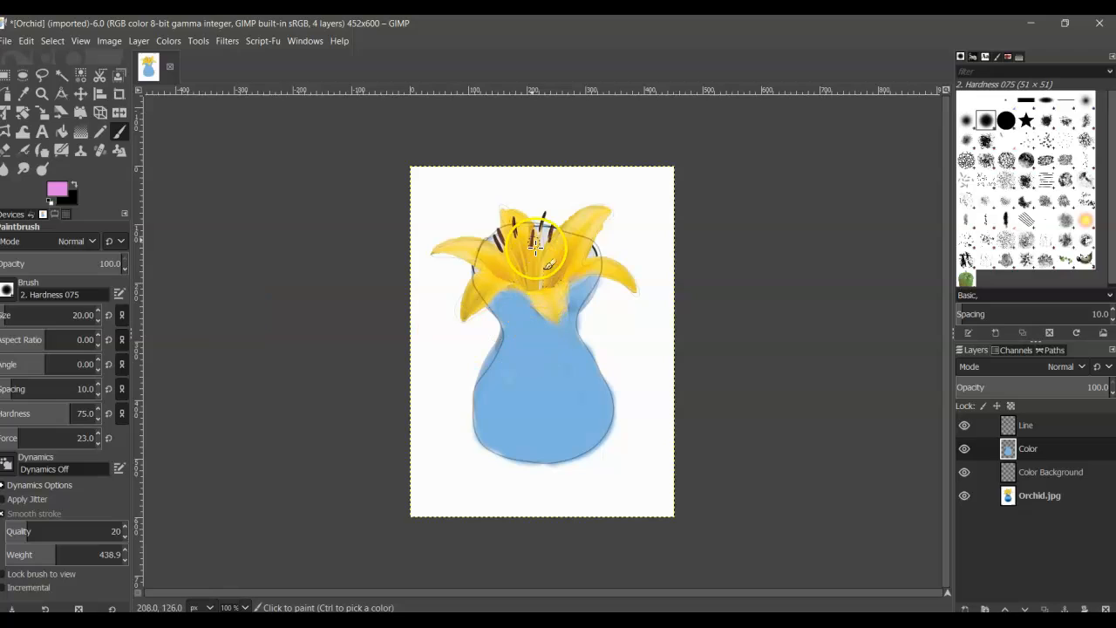
{"action": "left_click", "coordinate": [508, 213]}
{"action": "left_click_drag", "start_coordinate": [522, 279], "coordinate": [523, 280]}
{"action": "mouse_move", "coordinate": [511, 216]}
{"action": "left_mouse_down"}
{"action": "mouse_move", "coordinate": [523, 280]}
{"action": "mouse_move", "coordinate": [552, 257]}
{"action": "left_mouse_up"}
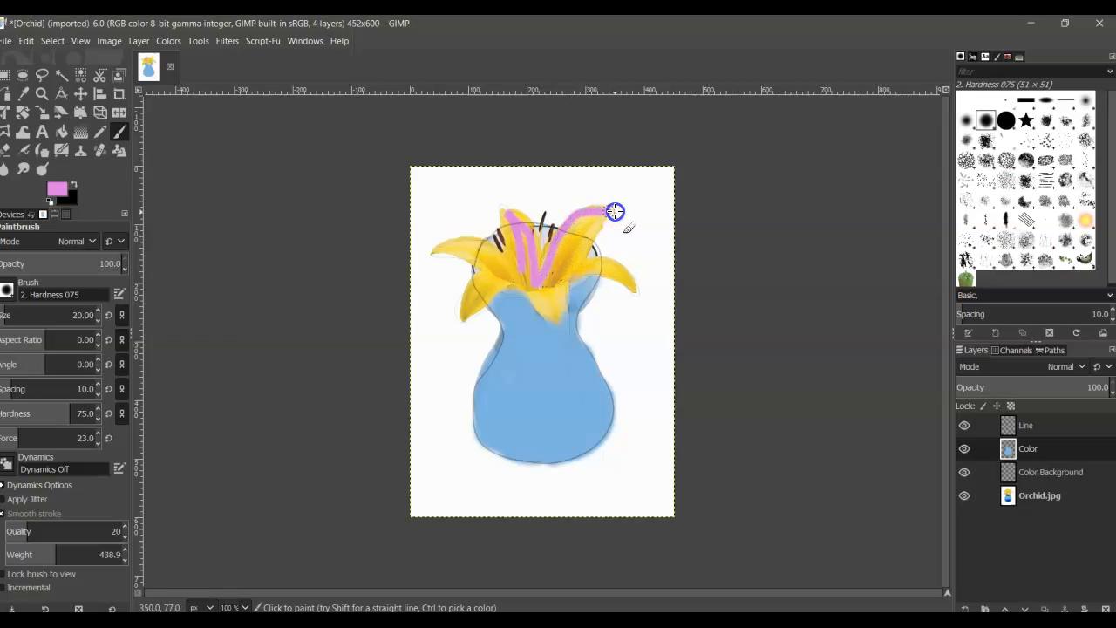
{"action": "mouse_move", "coordinate": [597, 228]}
{"action": "left_mouse_down"}
{"action": "mouse_move", "coordinate": [571, 262]}
{"action": "mouse_move", "coordinate": [562, 254]}
{"action": "left_mouse_up"}
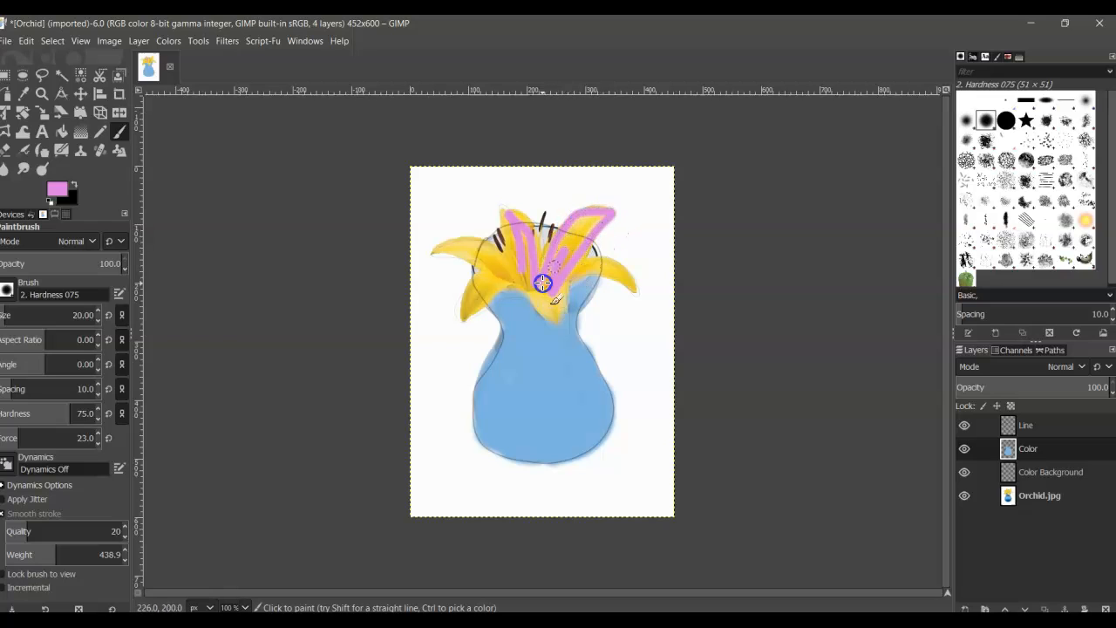
Set the brush size to 37 and paint all the flower petals solid pink on the Color layer
{"action": "left_click", "coordinate": [100, 311]}
{"action": "left_click", "coordinate": [99, 311]}
{"action": "left_click", "coordinate": [99, 312]}
{"action": "left_click_drag", "start_coordinate": [520, 242], "coordinate": [513, 229]}
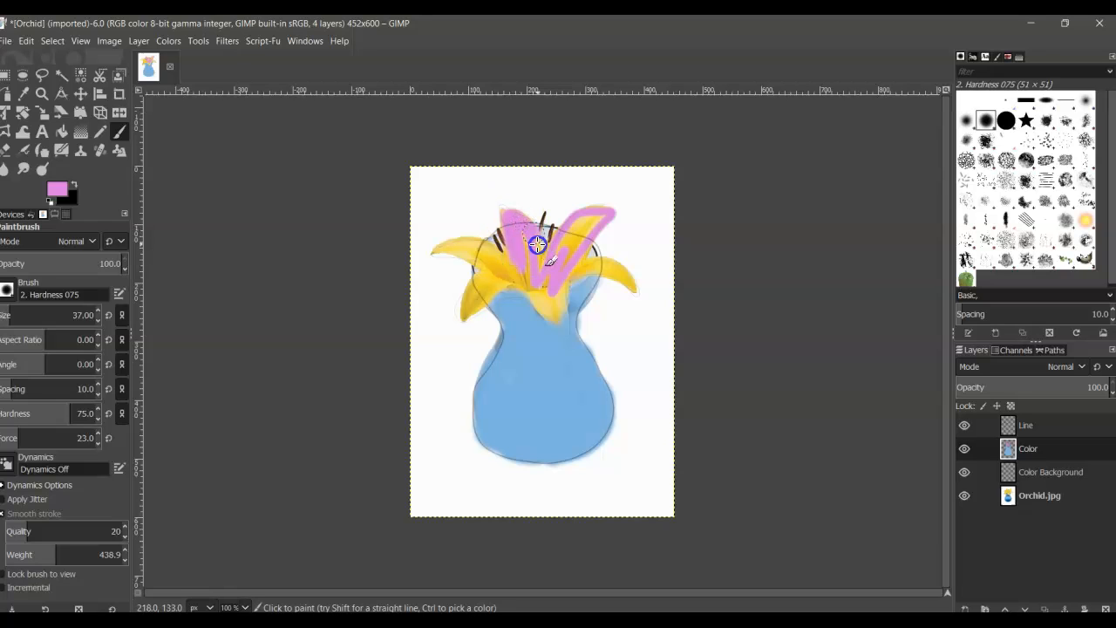
{"action": "left_click_drag", "start_coordinate": [542, 273], "coordinate": [500, 213]}
{"action": "left_click_drag", "start_coordinate": [504, 210], "coordinate": [525, 245]}
{"action": "mouse_move", "coordinate": [539, 287]}
{"action": "left_mouse_down"}
{"action": "mouse_move", "coordinate": [595, 208]}
{"action": "mouse_move", "coordinate": [599, 218]}
{"action": "mouse_move", "coordinate": [554, 268]}
{"action": "mouse_move", "coordinate": [569, 232]}
{"action": "mouse_move", "coordinate": [593, 215]}
{"action": "mouse_move", "coordinate": [598, 236]}
{"action": "mouse_move", "coordinate": [569, 274]}
{"action": "mouse_move", "coordinate": [622, 270]}
{"action": "mouse_move", "coordinate": [640, 297]}
{"action": "mouse_move", "coordinate": [622, 280]}
{"action": "mouse_move", "coordinate": [566, 279]}
{"action": "mouse_move", "coordinate": [619, 262]}
{"action": "mouse_move", "coordinate": [433, 251]}
{"action": "mouse_move", "coordinate": [521, 259]}
{"action": "mouse_move", "coordinate": [473, 245]}
{"action": "mouse_move", "coordinate": [437, 251]}
{"action": "mouse_move", "coordinate": [507, 260]}
{"action": "mouse_move", "coordinate": [522, 280]}
{"action": "mouse_move", "coordinate": [496, 280]}
{"action": "mouse_move", "coordinate": [475, 261]}
{"action": "mouse_move", "coordinate": [461, 327]}
{"action": "mouse_move", "coordinate": [496, 291]}
{"action": "mouse_move", "coordinate": [548, 294]}
{"action": "mouse_move", "coordinate": [493, 282]}
{"action": "mouse_move", "coordinate": [542, 269]}
{"action": "mouse_move", "coordinate": [569, 334]}
{"action": "mouse_move", "coordinate": [562, 273]}
{"action": "mouse_move", "coordinate": [554, 309]}
{"action": "mouse_move", "coordinate": [538, 298]}
{"action": "mouse_move", "coordinate": [561, 319]}
{"action": "left_mouse_up"}
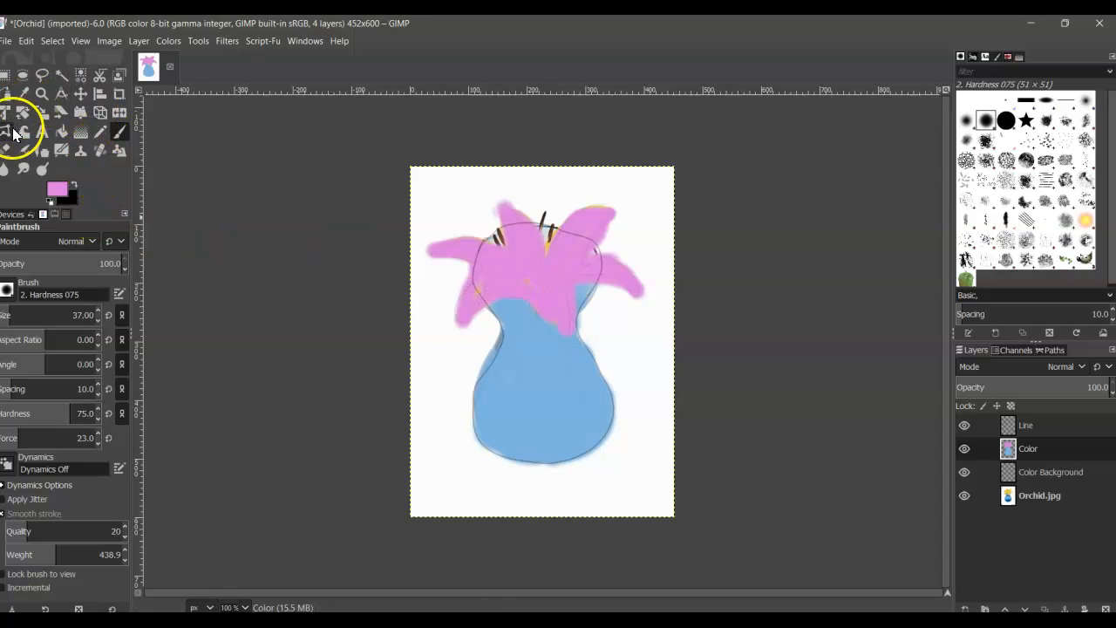
Erase the paint around the tip of the lower center petal and repaint the tip pink with the Paintbrush
{"action": "left_click", "coordinate": [6, 152]}
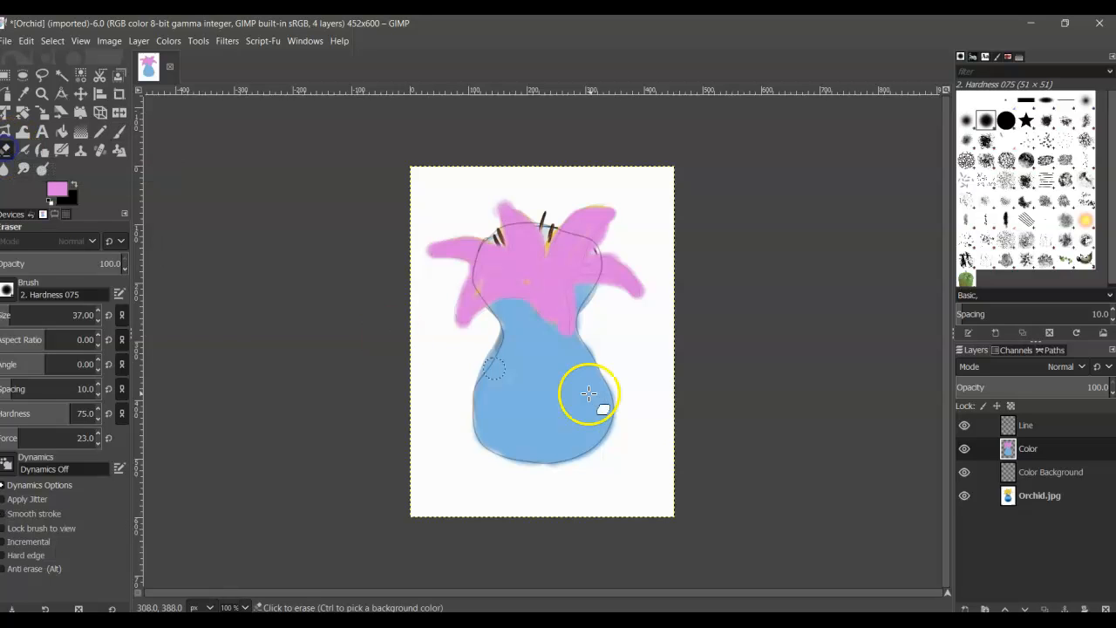
{"action": "mouse_move", "coordinate": [554, 328]}
{"action": "left_mouse_down"}
{"action": "mouse_move", "coordinate": [573, 321]}
{"action": "mouse_move", "coordinate": [548, 316]}
{"action": "mouse_move", "coordinate": [567, 379]}
{"action": "left_mouse_up"}
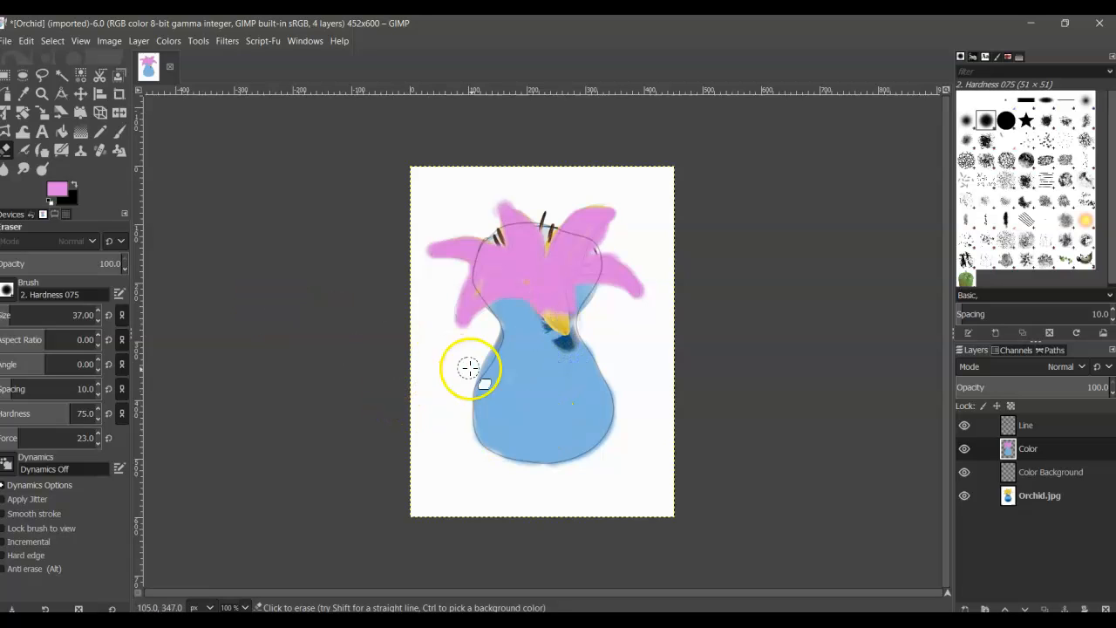
{"action": "left_click_drag", "start_coordinate": [586, 360], "coordinate": [608, 357]}
{"action": "left_click", "coordinate": [50, 197]}
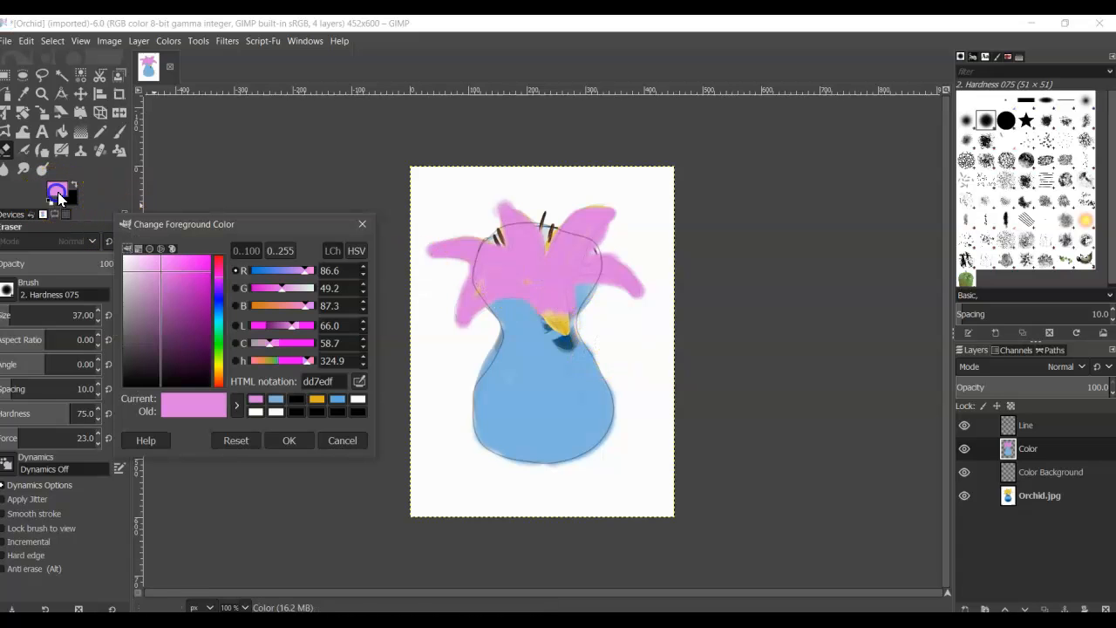
{"action": "left_click", "coordinate": [291, 442]}
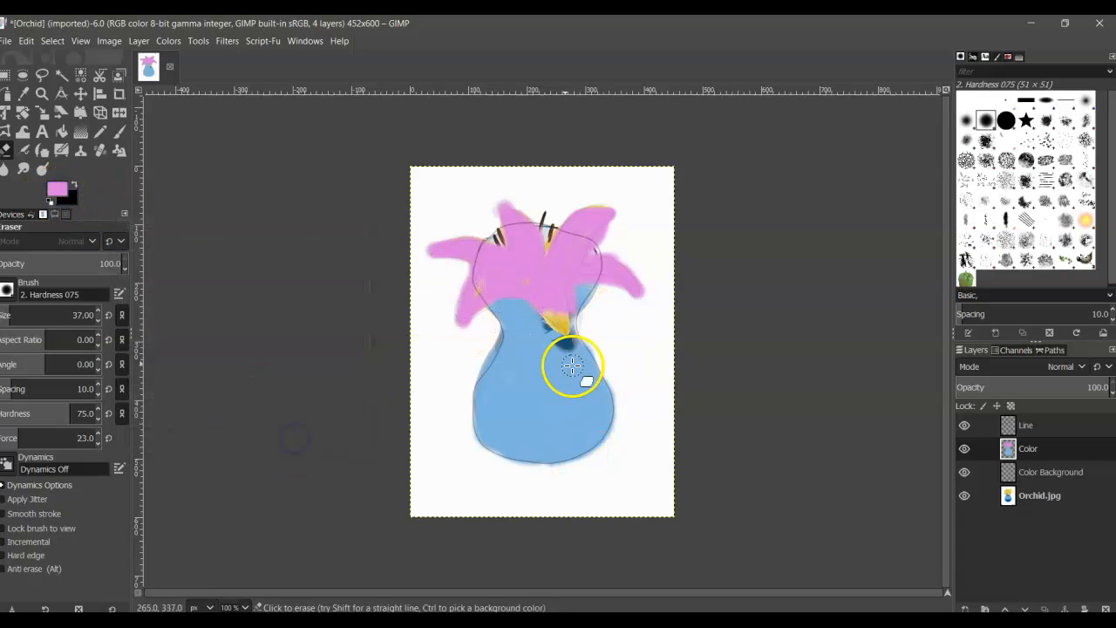
{"action": "mouse_move", "coordinate": [549, 307]}
{"action": "left_mouse_down"}
{"action": "mouse_move", "coordinate": [584, 316]}
{"action": "mouse_move", "coordinate": [548, 299]}
{"action": "mouse_move", "coordinate": [568, 333]}
{"action": "mouse_move", "coordinate": [563, 299]}
{"action": "mouse_move", "coordinate": [550, 302]}
{"action": "mouse_move", "coordinate": [565, 325]}
{"action": "mouse_move", "coordinate": [543, 298]}
{"action": "mouse_move", "coordinate": [558, 325]}
{"action": "left_mouse_up"}
{"action": "left_click", "coordinate": [93, 130]}
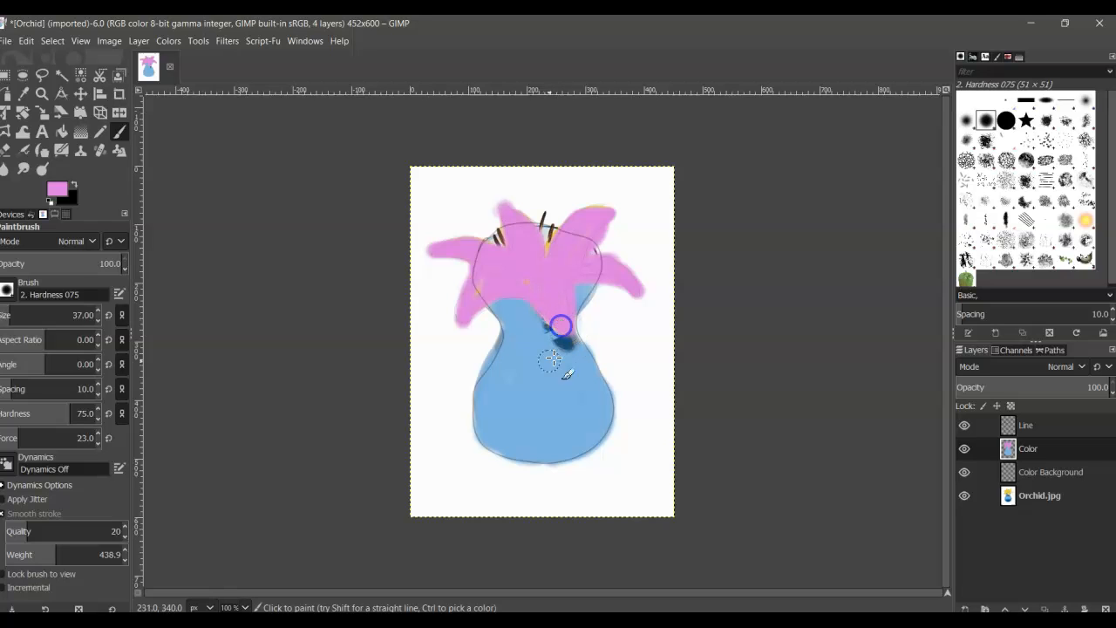
Sample the vase's light blue (7eb5e0) as the foreground color and paint over the erased gaps beneath the lower petal tip
{"action": "left_click", "coordinate": [56, 187]}
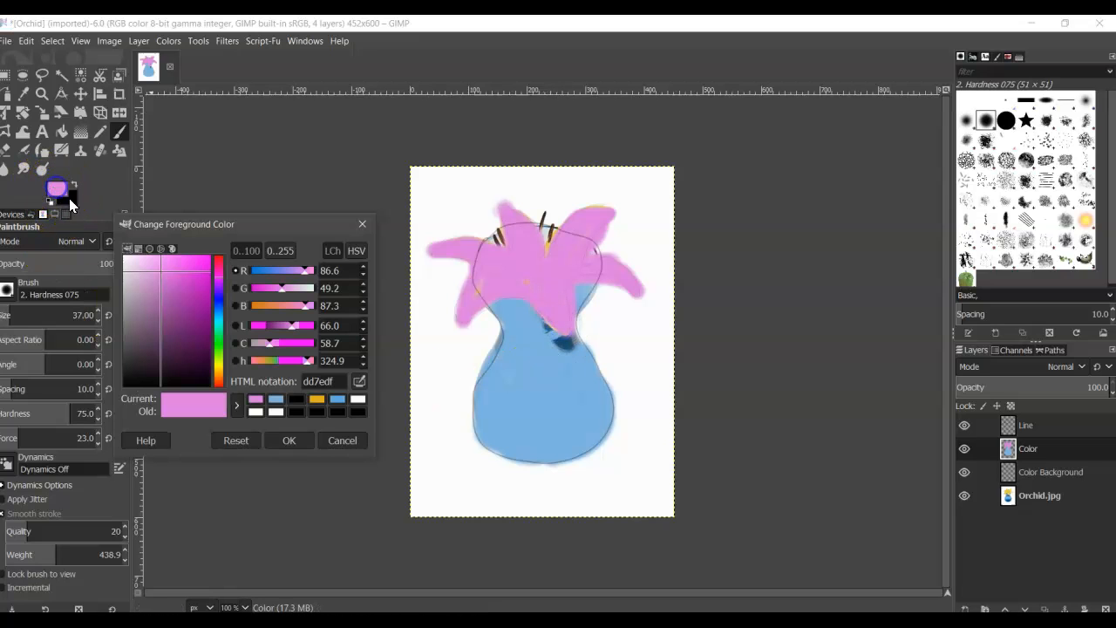
{"action": "left_click", "coordinate": [359, 381]}
{"action": "left_click", "coordinate": [551, 398]}
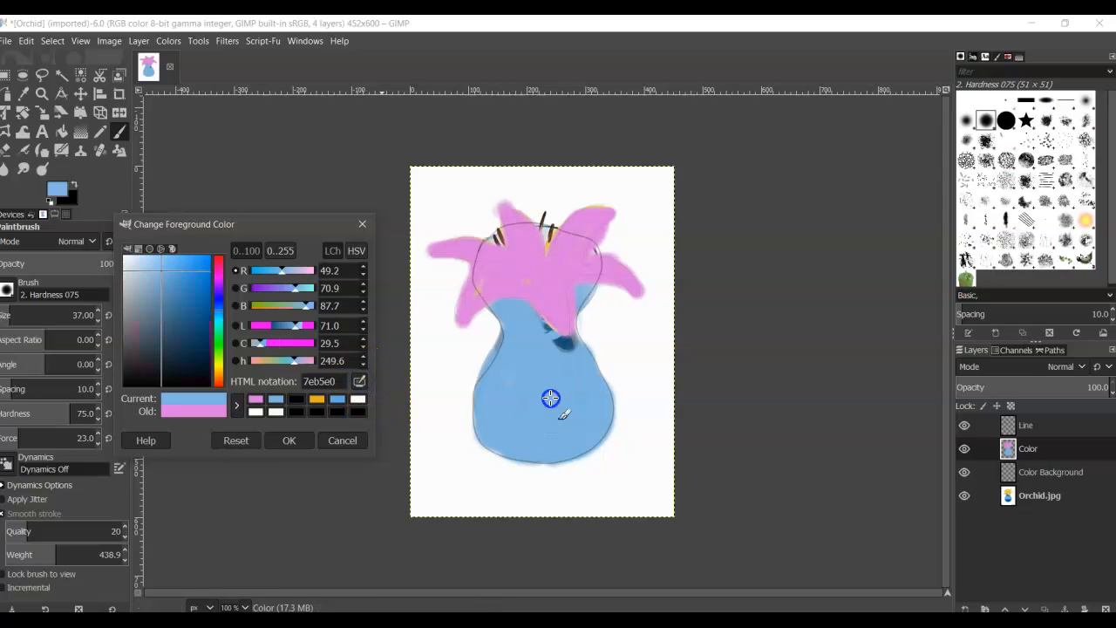
{"action": "left_click", "coordinate": [292, 439]}
{"action": "mouse_move", "coordinate": [544, 326]}
{"action": "left_mouse_down"}
{"action": "mouse_move", "coordinate": [577, 344]}
{"action": "mouse_move", "coordinate": [543, 336]}
{"action": "left_mouse_up"}
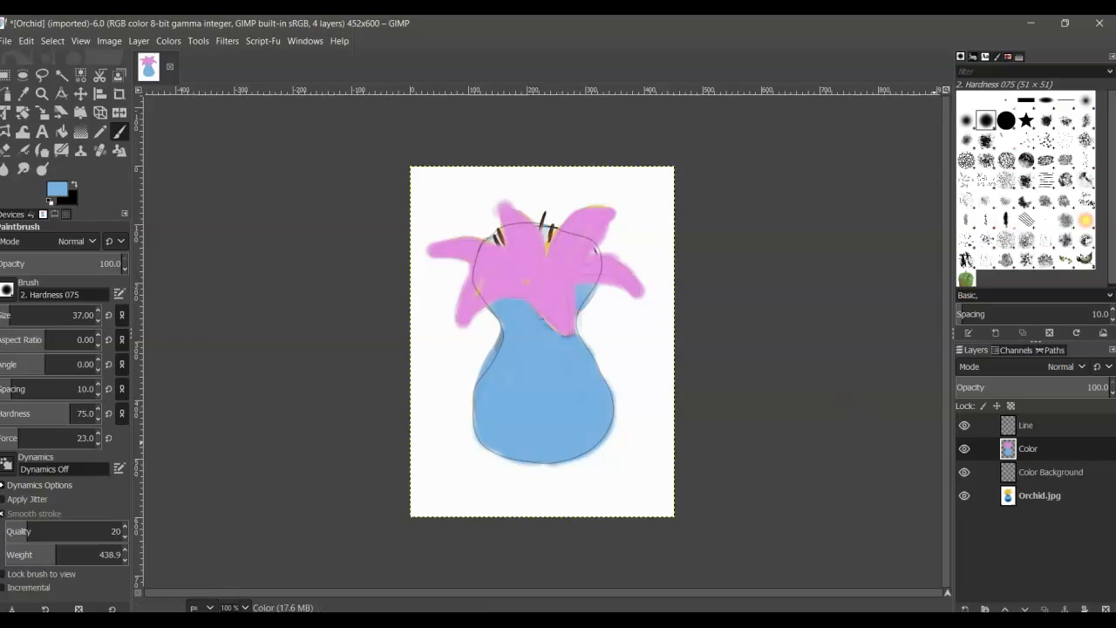
Set the foreground color to light green (9fe07e) and try to fill the Color Background layer with it using Bucket Fill
{"action": "left_click", "coordinate": [1052, 474]}
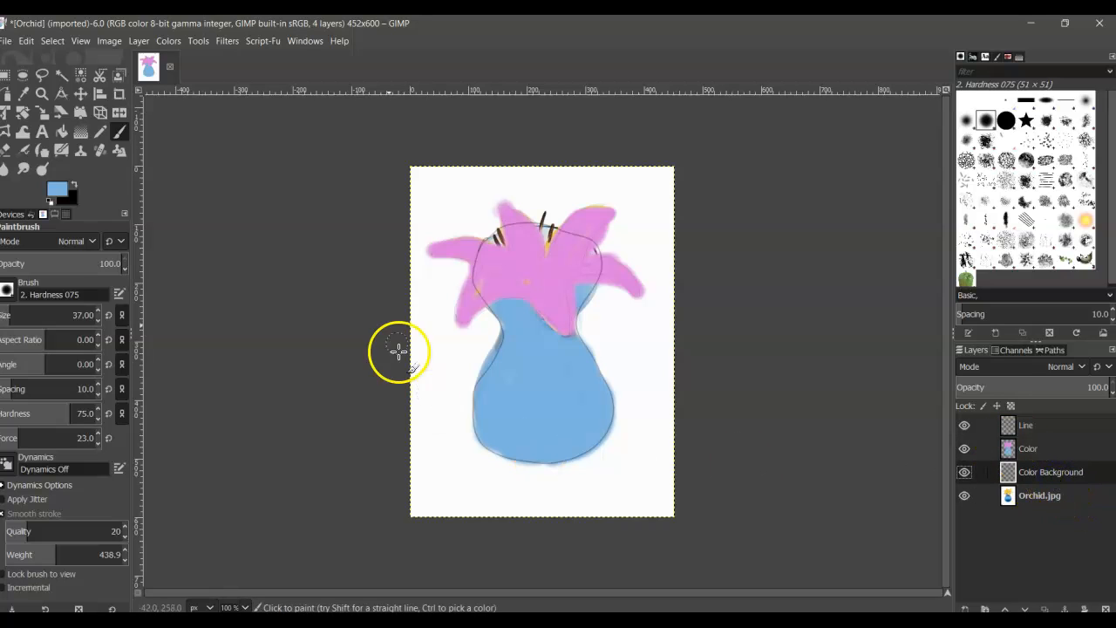
{"action": "left_click", "coordinate": [63, 196]}
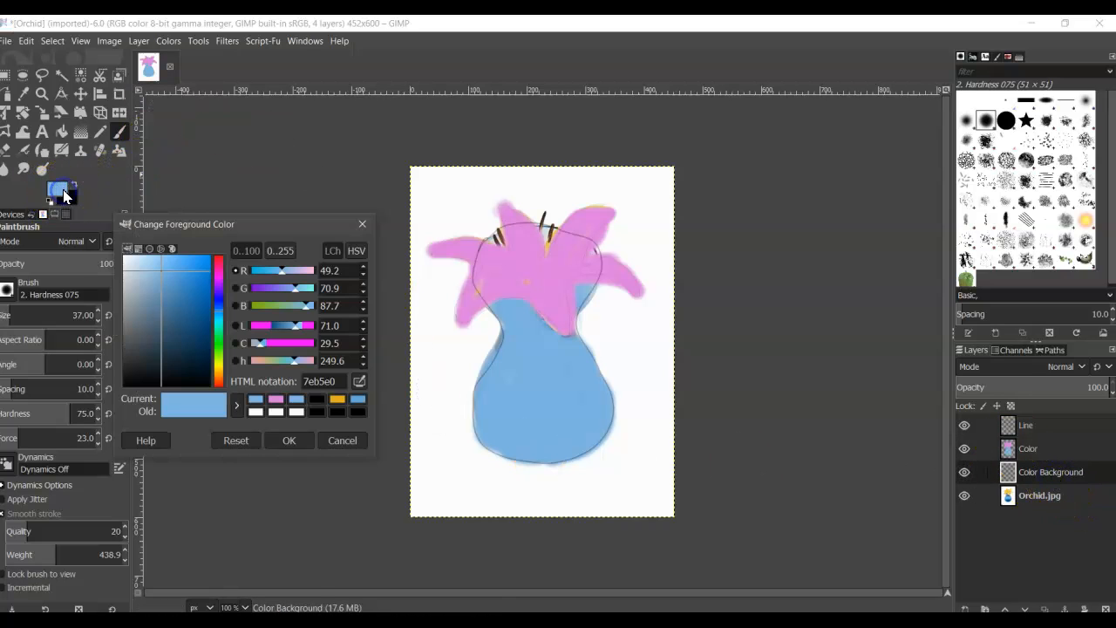
{"action": "left_click_drag", "start_coordinate": [228, 319], "coordinate": [219, 353]}
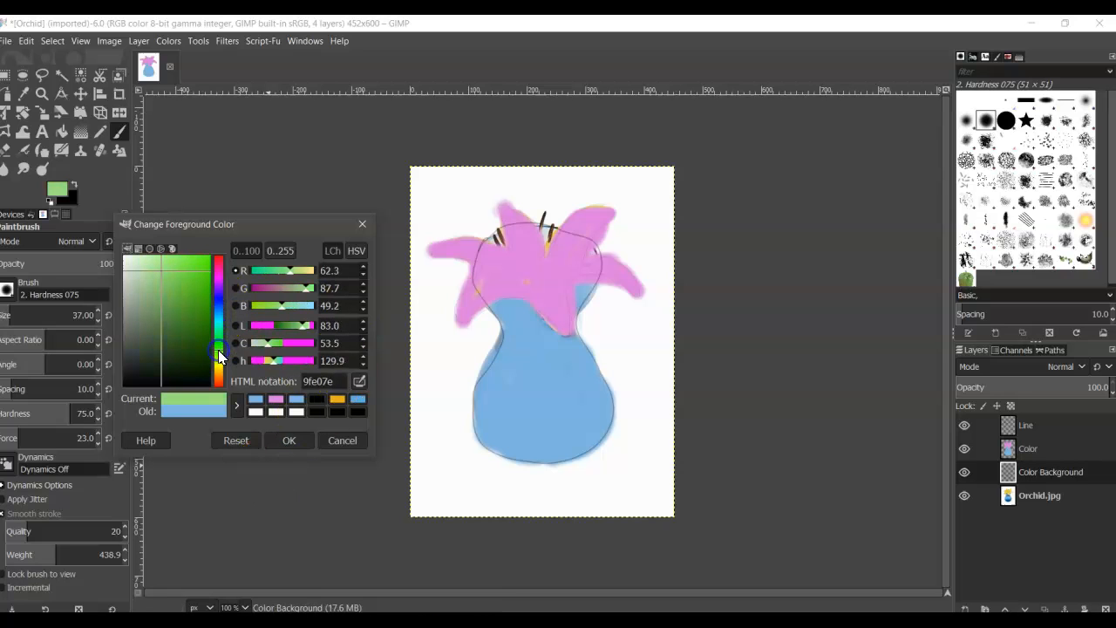
{"action": "left_click", "coordinate": [289, 440]}
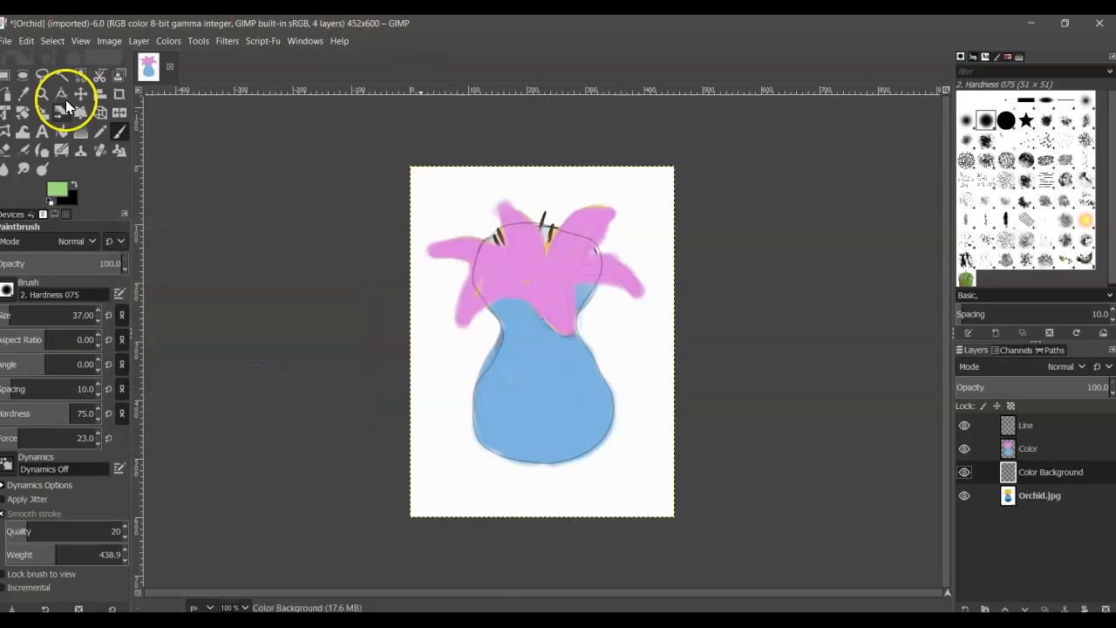
{"action": "left_click", "coordinate": [62, 132]}
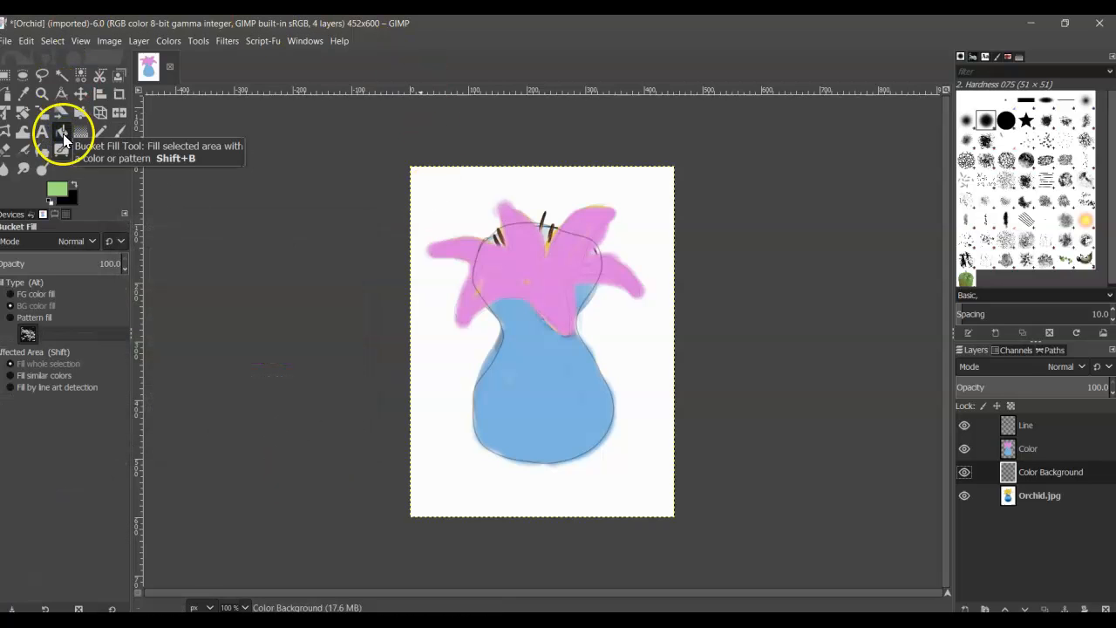
{"action": "left_click", "coordinate": [471, 204]}
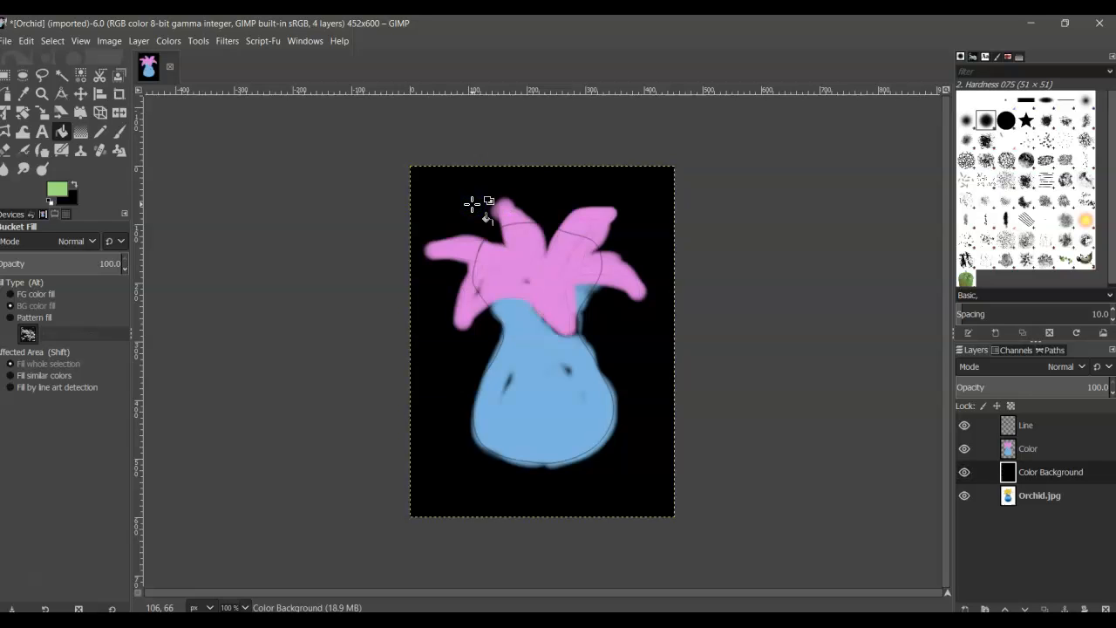
Set the background color to light green (a0e07c), sampled from the foreground swatch, and bucket-fill the Color Background layer with it
{"action": "left_click", "coordinate": [71, 206]}
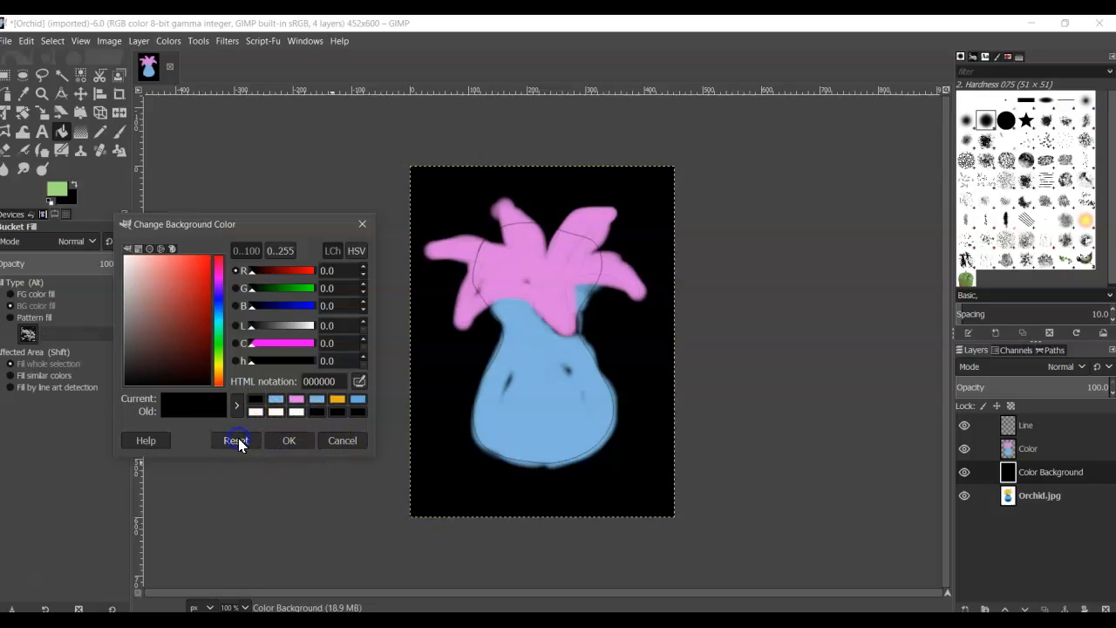
{"action": "left_click", "coordinate": [52, 187]}
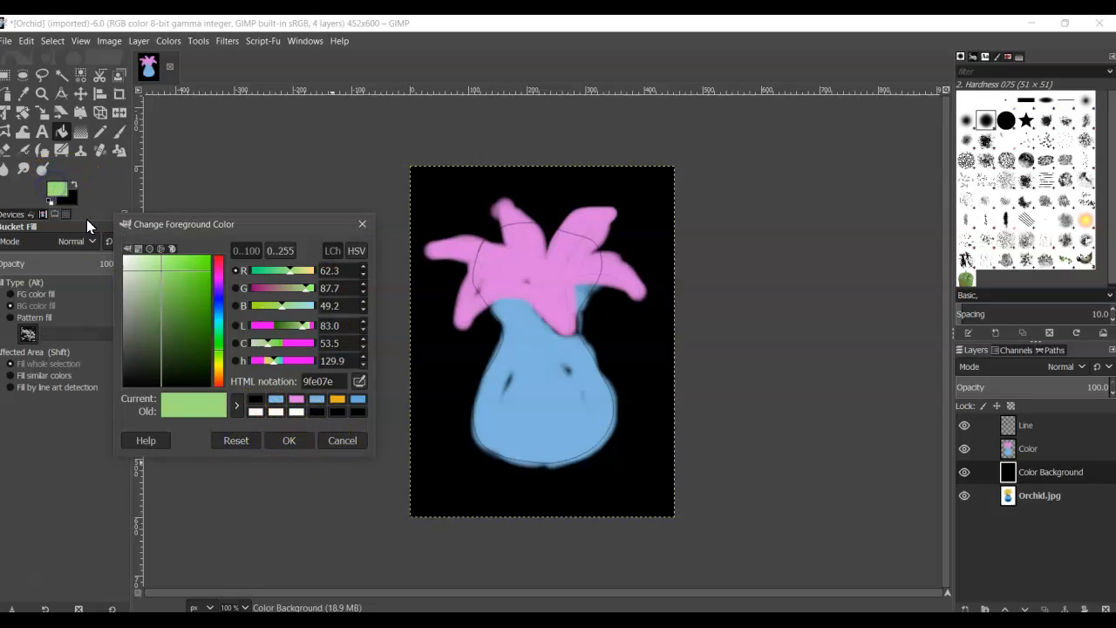
{"action": "left_click", "coordinate": [72, 203]}
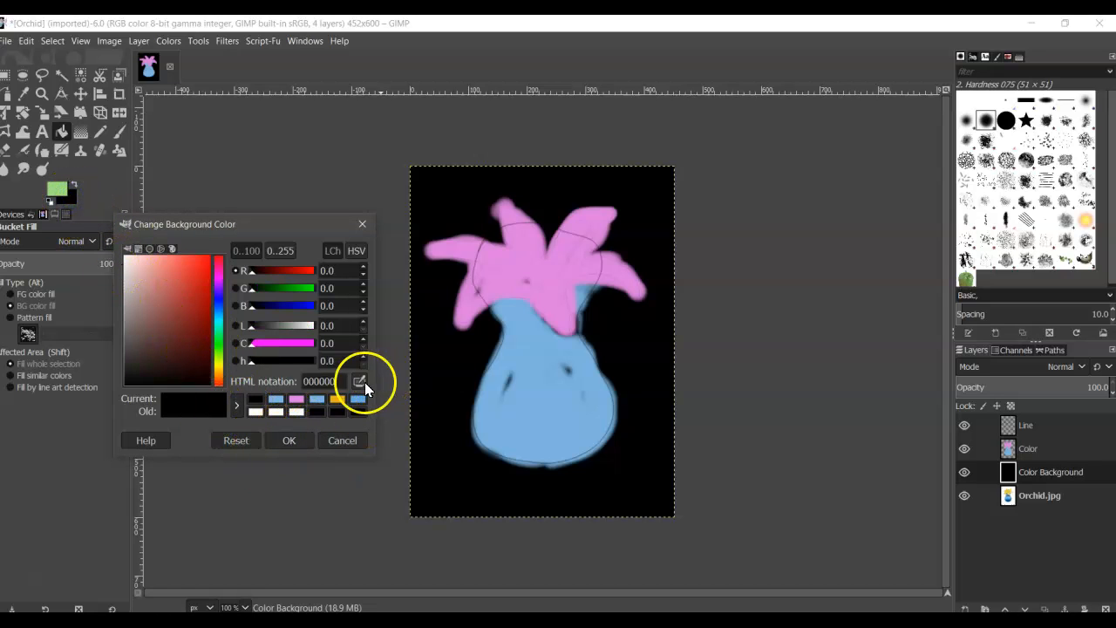
{"action": "left_click_drag", "start_coordinate": [67, 179], "coordinate": [187, 357]}
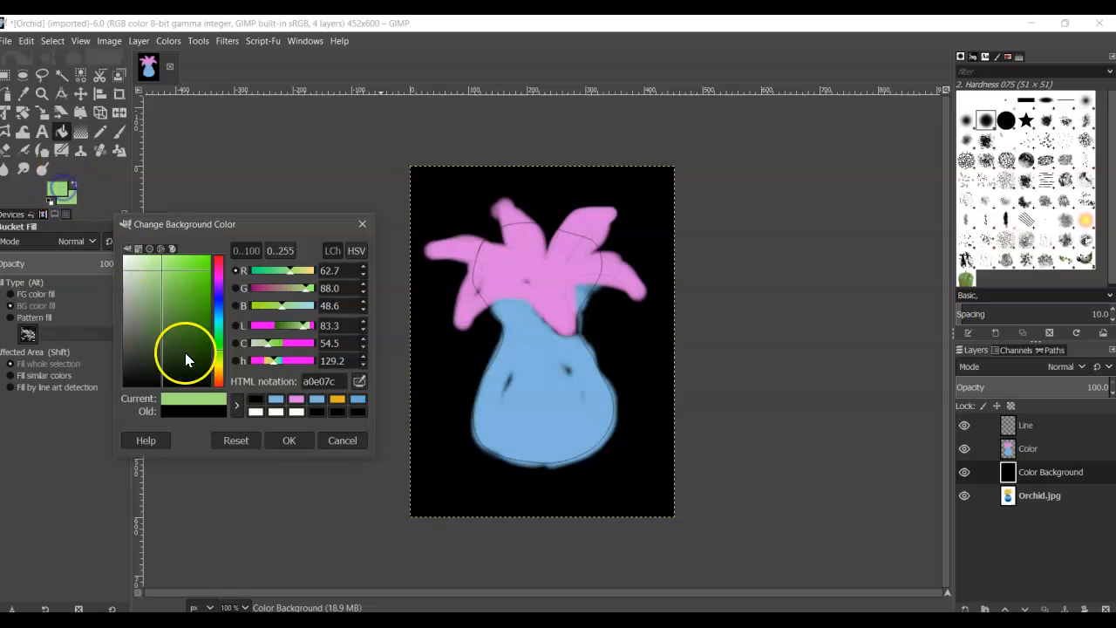
{"action": "left_click", "coordinate": [289, 440]}
{"action": "left_click", "coordinate": [449, 212]}
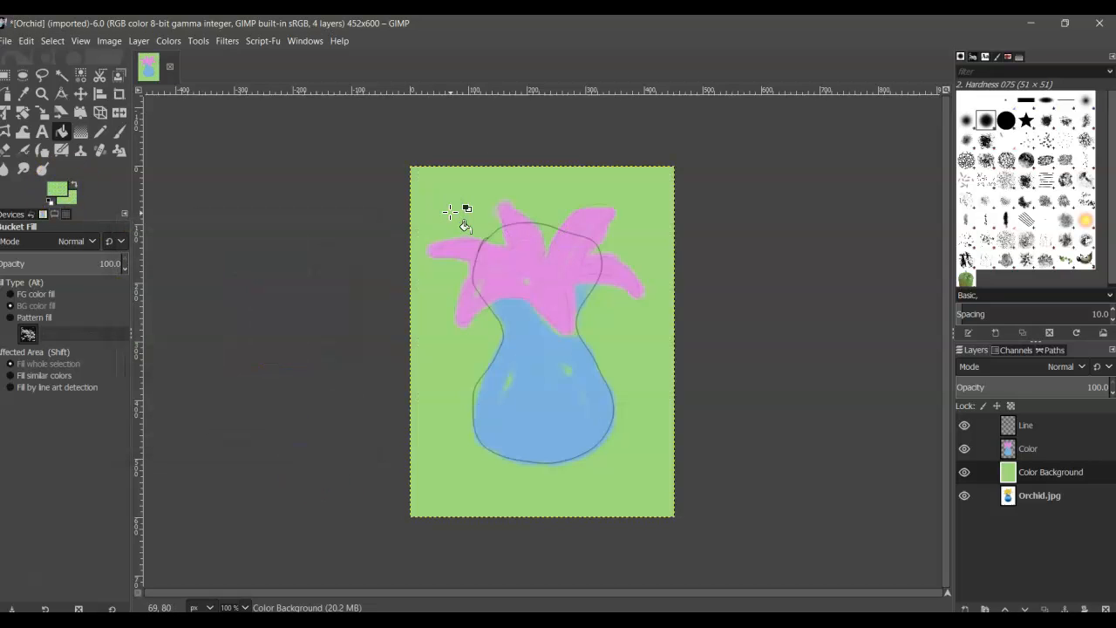
Erase the parts of the vase outline that cross the pink petals on the Line layer with the size 37 Eraser
{"action": "left_click", "coordinate": [681, 409]}
{"action": "left_click", "coordinate": [1052, 428]}
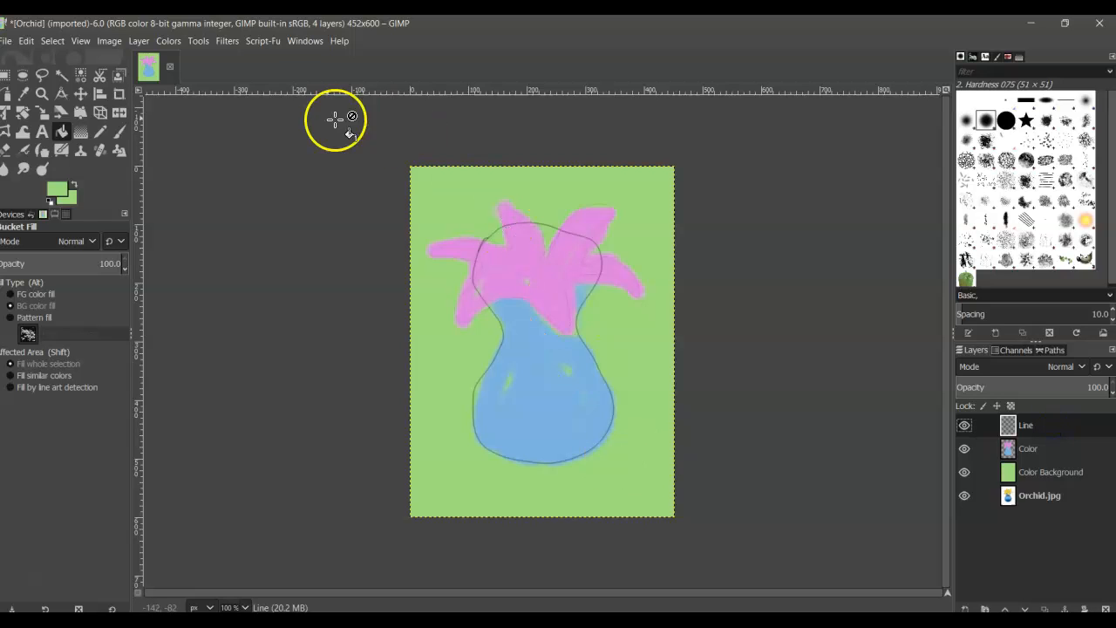
{"action": "left_click", "coordinate": [7, 150]}
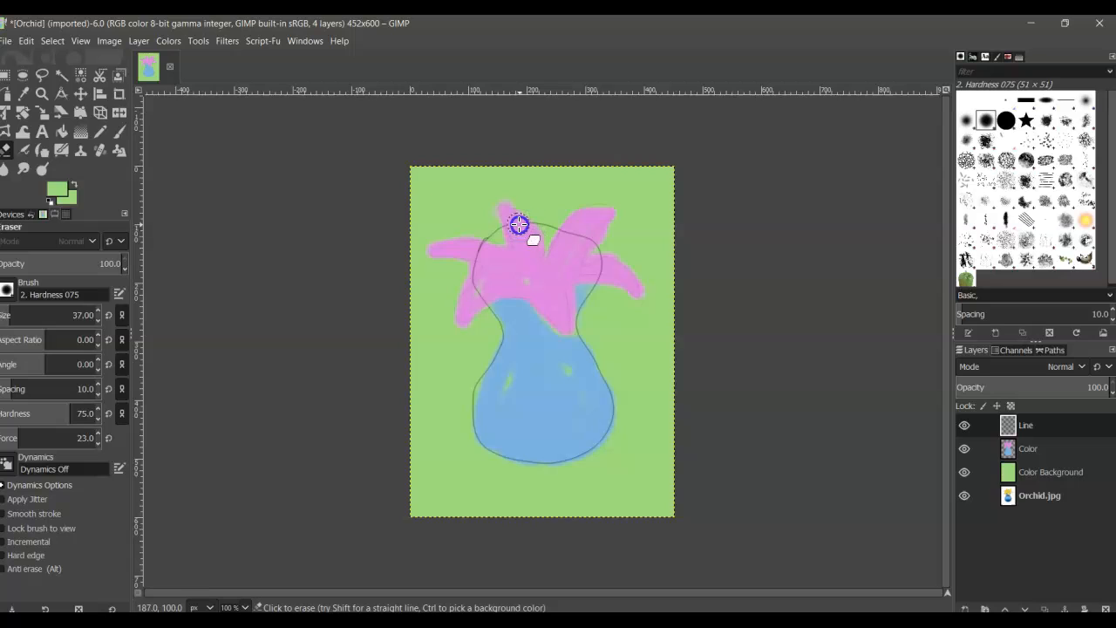
{"action": "left_click", "coordinate": [576, 234]}
{"action": "mouse_move", "coordinate": [576, 233]}
{"action": "left_mouse_down"}
{"action": "mouse_move", "coordinate": [615, 289]}
{"action": "mouse_move", "coordinate": [613, 270]}
{"action": "mouse_move", "coordinate": [628, 277]}
{"action": "mouse_move", "coordinate": [621, 267]}
{"action": "mouse_move", "coordinate": [590, 273]}
{"action": "mouse_move", "coordinate": [609, 265]}
{"action": "mouse_move", "coordinate": [530, 281]}
{"action": "mouse_move", "coordinate": [473, 268]}
{"action": "mouse_move", "coordinate": [500, 258]}
{"action": "mouse_move", "coordinate": [476, 250]}
{"action": "mouse_move", "coordinate": [487, 257]}
{"action": "mouse_move", "coordinate": [470, 259]}
{"action": "mouse_move", "coordinate": [483, 259]}
{"action": "mouse_move", "coordinate": [476, 303]}
{"action": "mouse_move", "coordinate": [498, 276]}
{"action": "mouse_move", "coordinate": [479, 294]}
{"action": "left_mouse_up"}
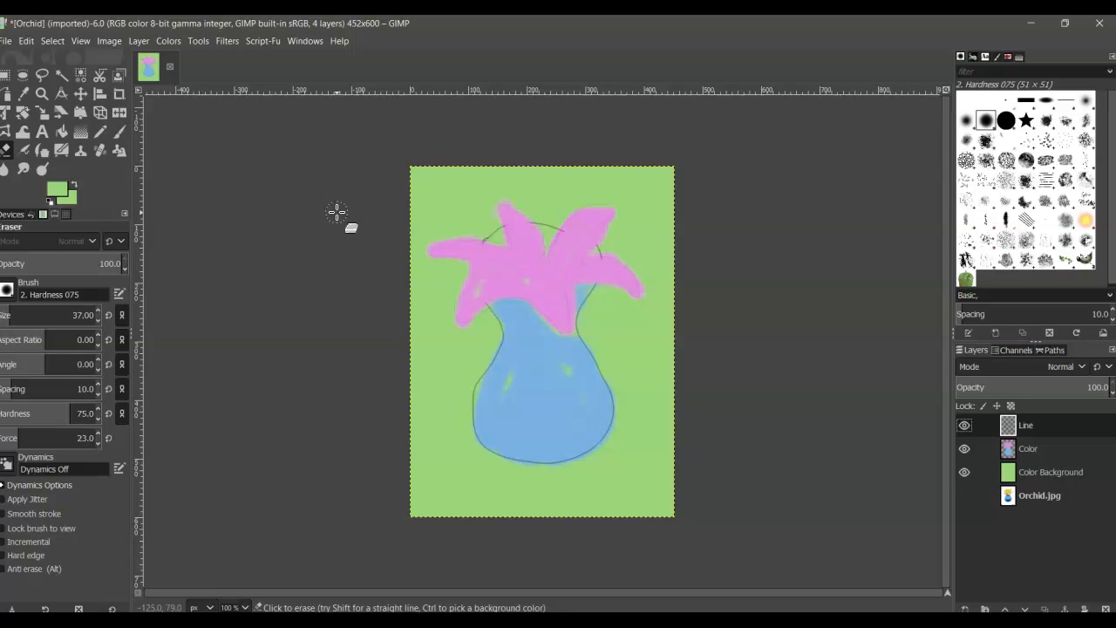
Save the project as an XCF file in the Data Unit_5 folder, prefixing Orchid.xcf with the author's first and last name separated by underscores
{"action": "left_click", "coordinate": [8, 42]}
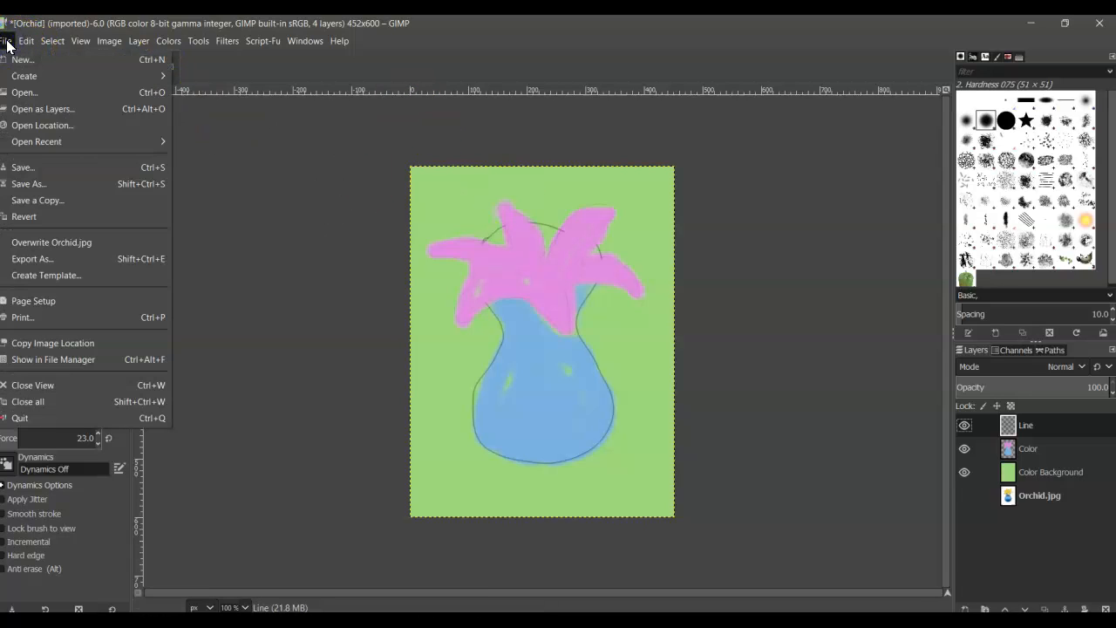
{"action": "left_click", "coordinate": [59, 181]}
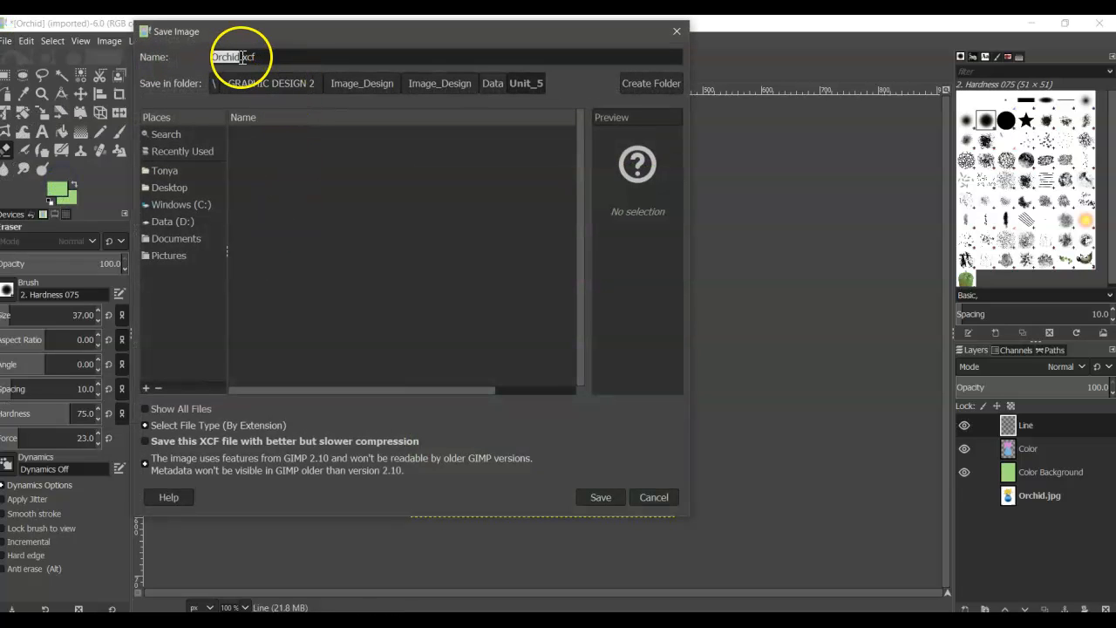
{"action": "left_click", "coordinate": [216, 58]}
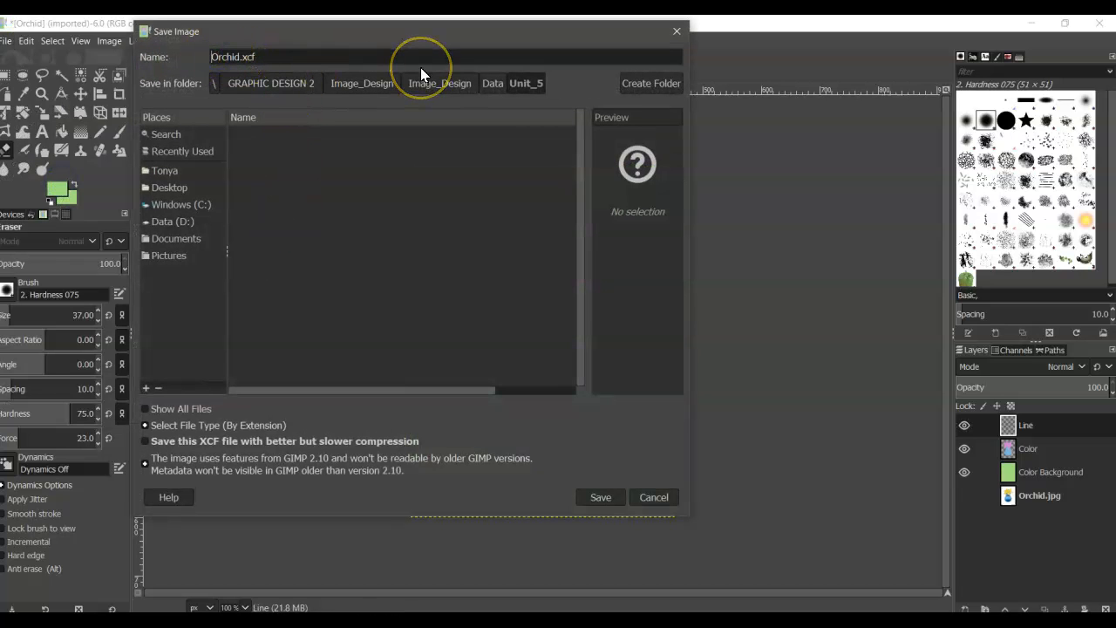
{"action": "type", "text": "Tonya"}
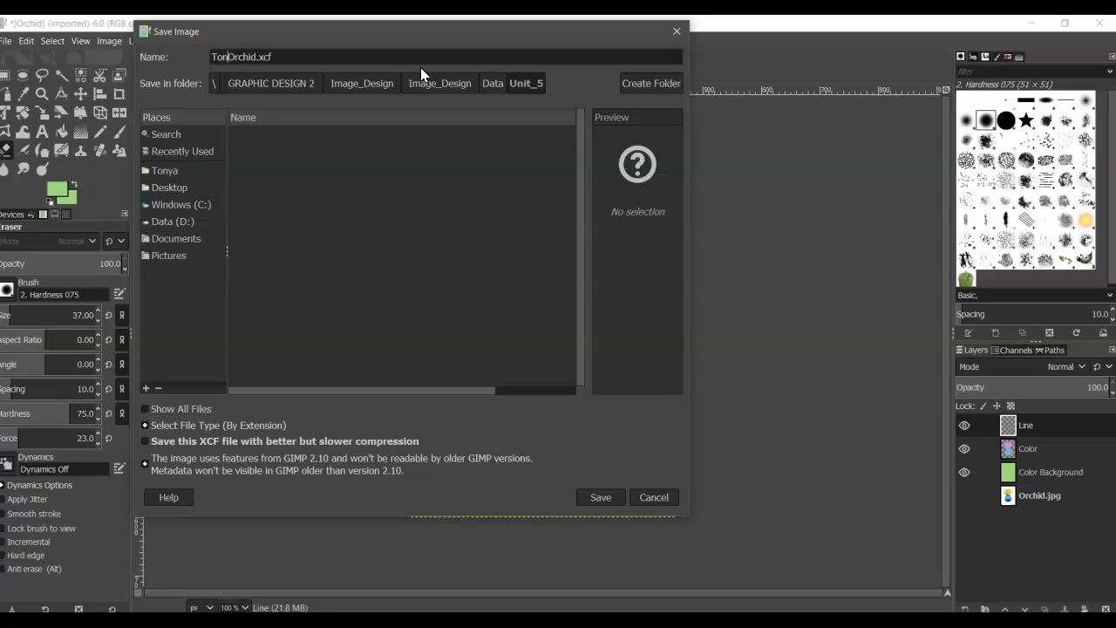
{"action": "type", "text": "_Fotinos_"}
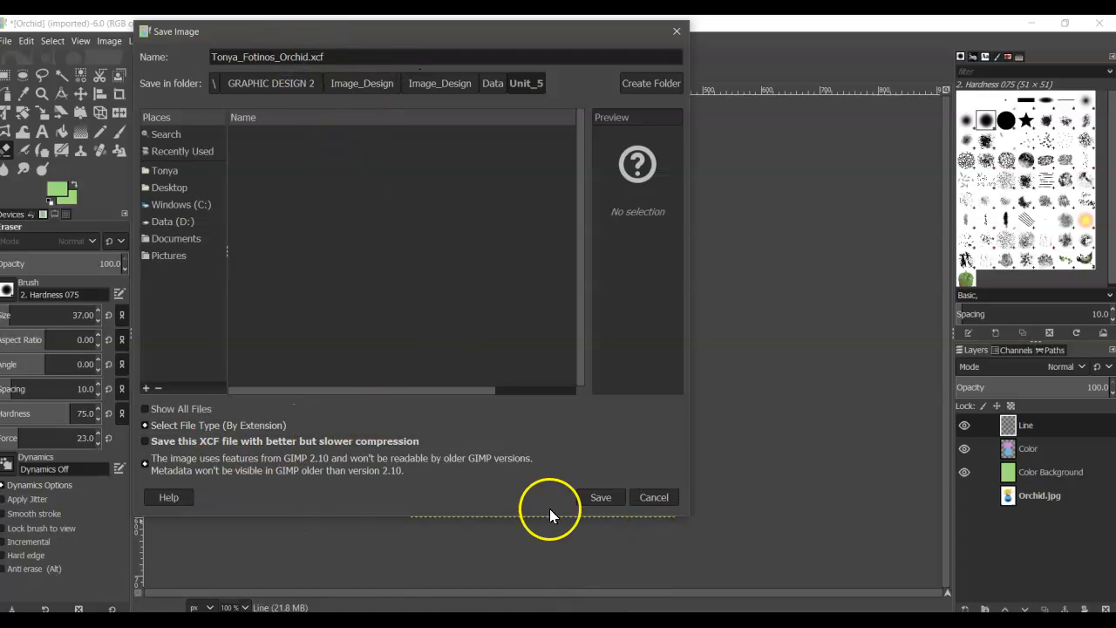
{"action": "left_click", "coordinate": [606, 497]}
Start exporting the image and choose the Image_Design > Student > Unit_5 folder as the destination
{"action": "left_click", "coordinate": [10, 44]}
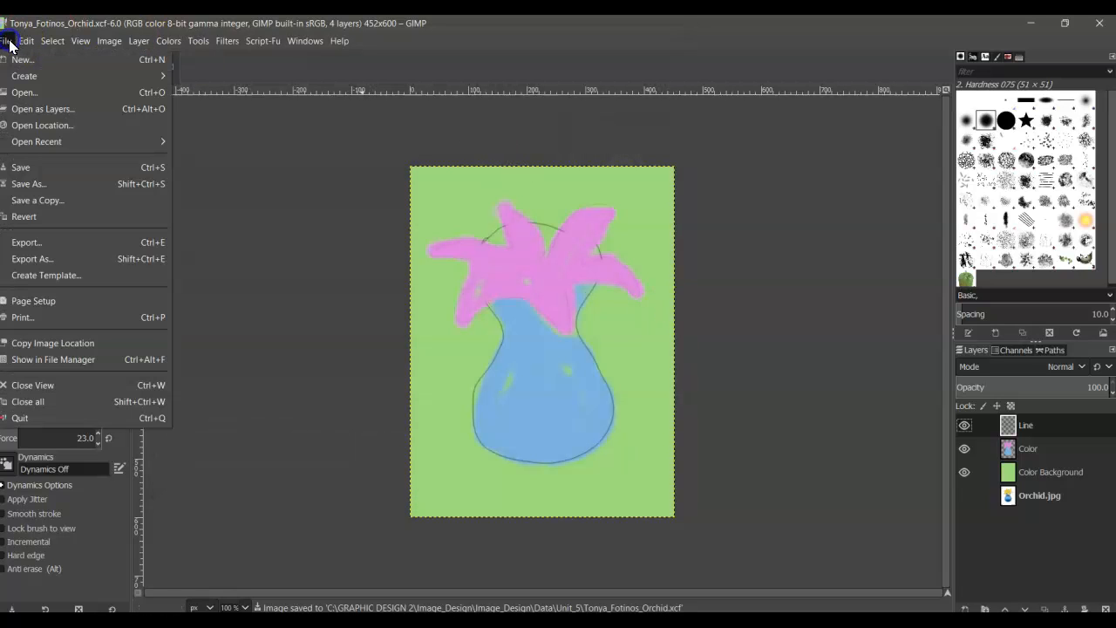
{"action": "left_click", "coordinate": [75, 259]}
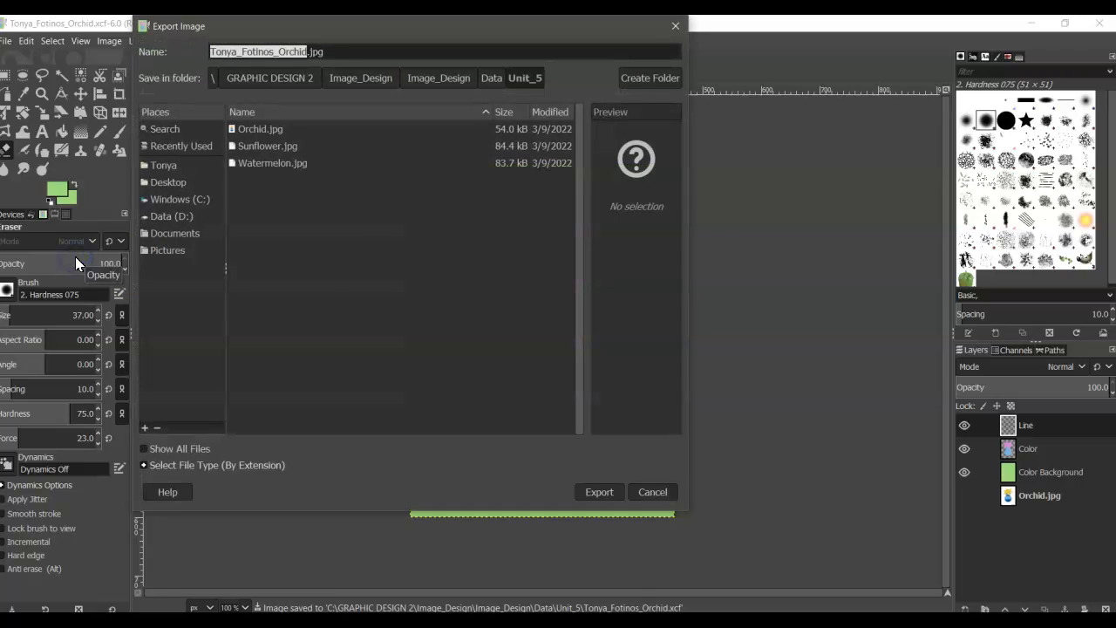
{"action": "left_click", "coordinate": [449, 77]}
{"action": "left_click", "coordinate": [262, 146]}
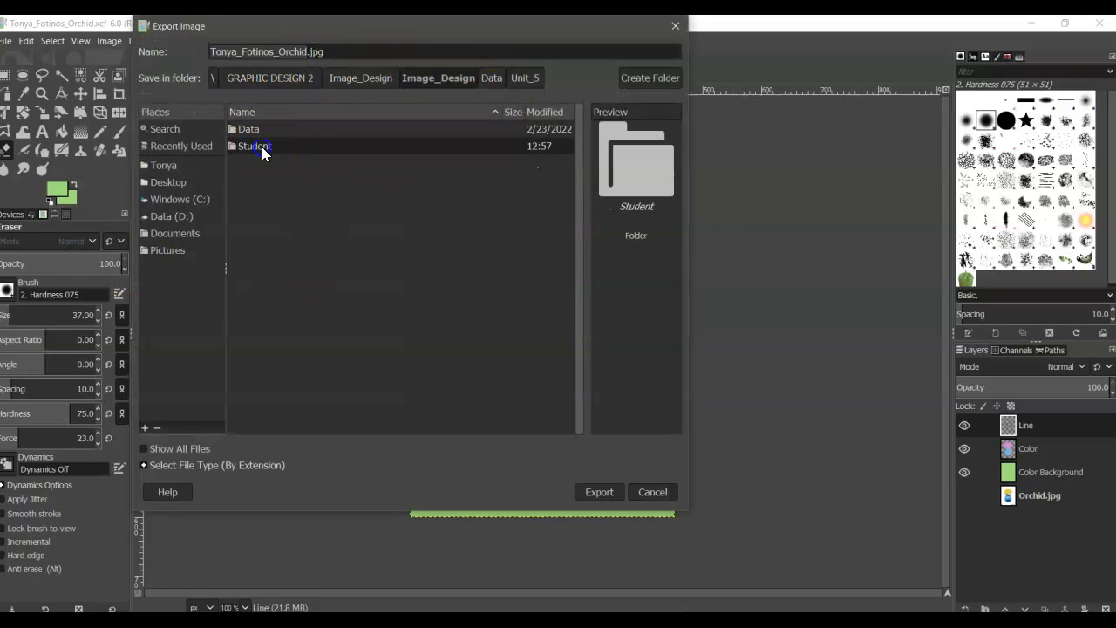
{"action": "left_click", "coordinate": [254, 148]}
{"action": "double_click", "coordinate": [280, 146]}
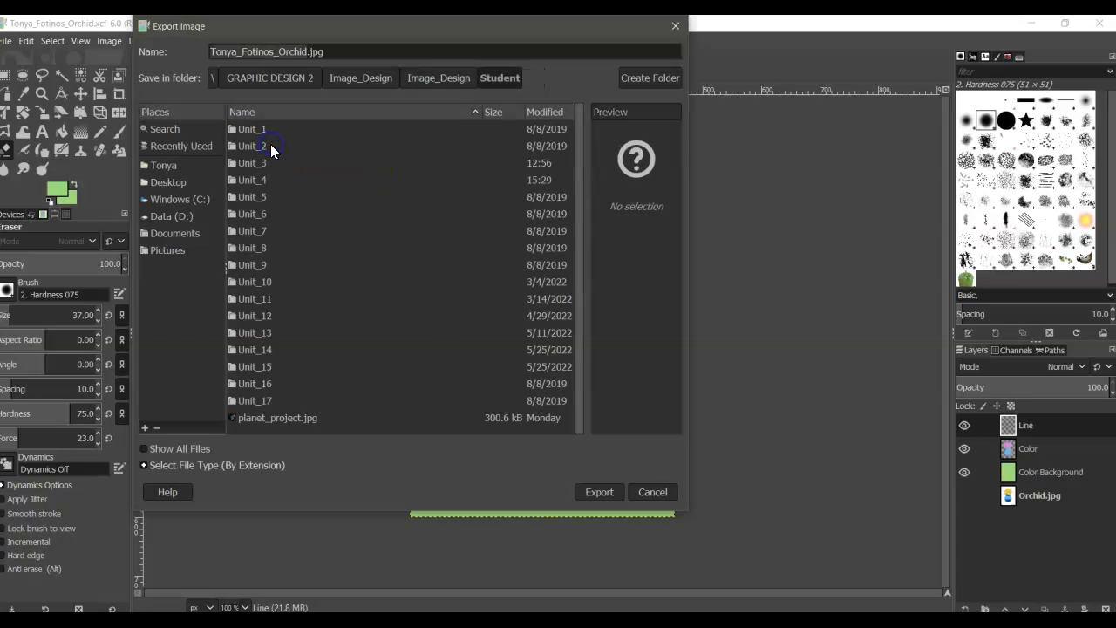
{"action": "double_click", "coordinate": [250, 200]}
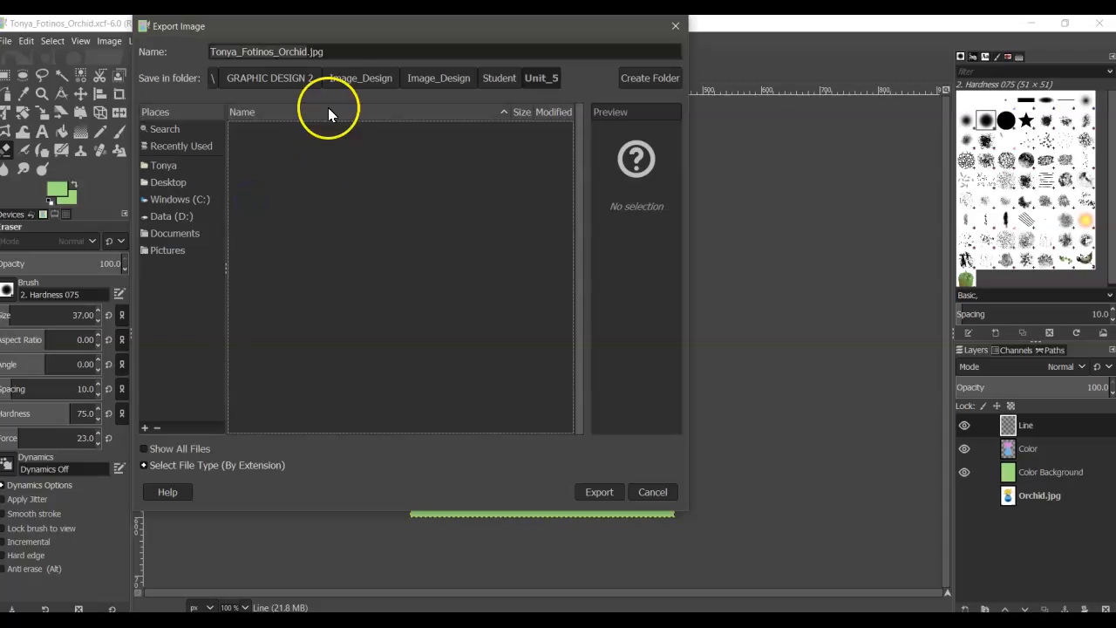
Set the export file type to JPEG image and export the illustration with the offered JPEG settings
{"action": "left_click", "coordinate": [339, 51]}
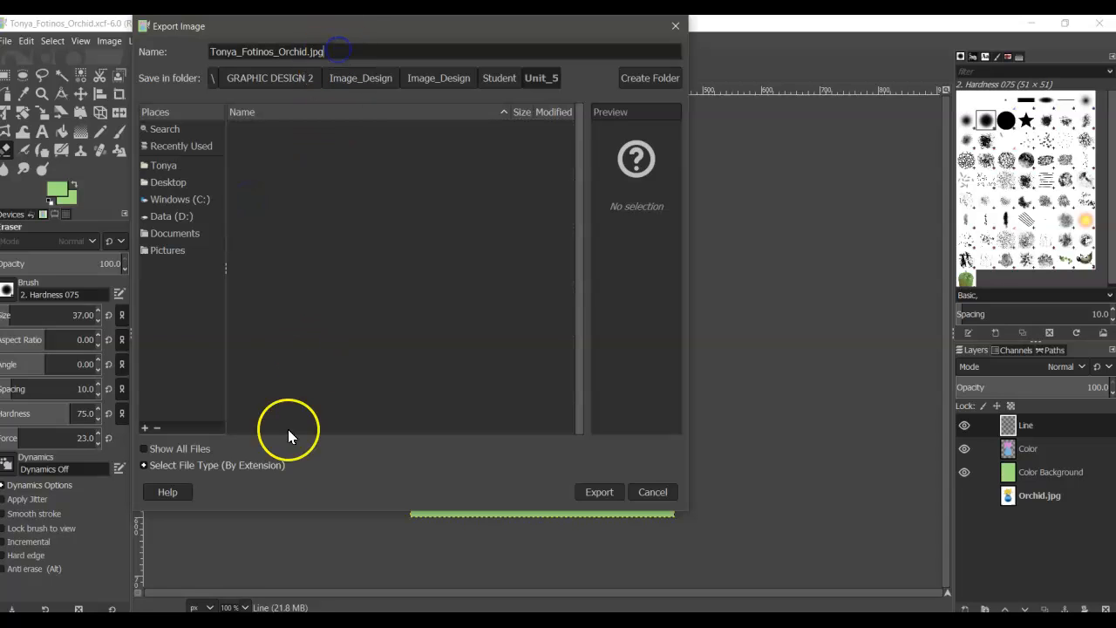
{"action": "left_click", "coordinate": [196, 465]}
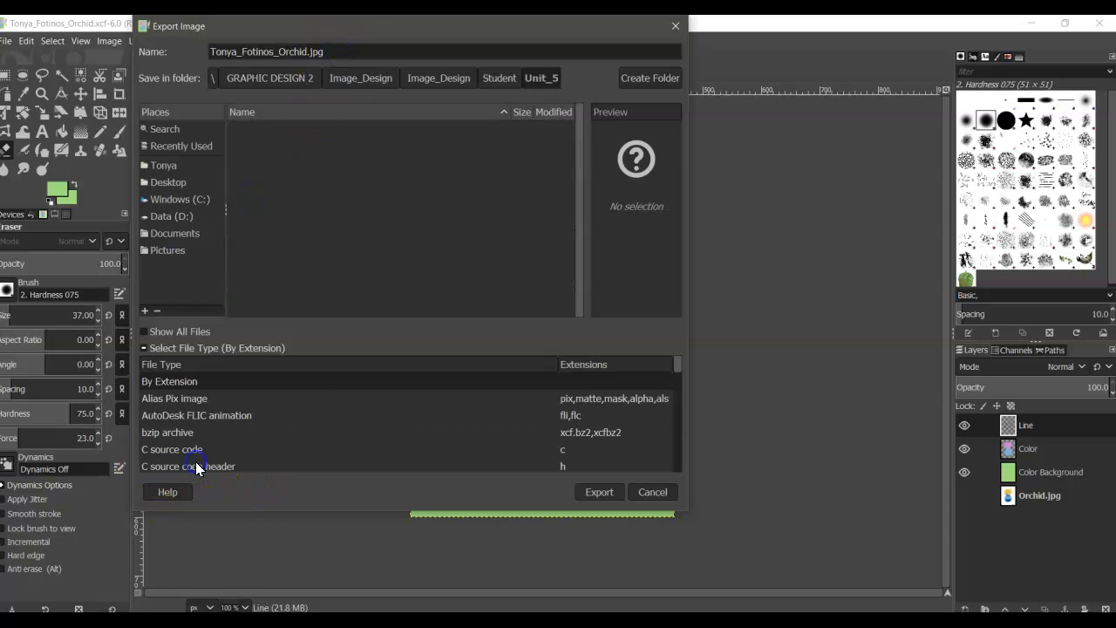
{"action": "scroll", "coordinate": [201, 410], "scroll_direction": "down", "scroll_amount": 10}
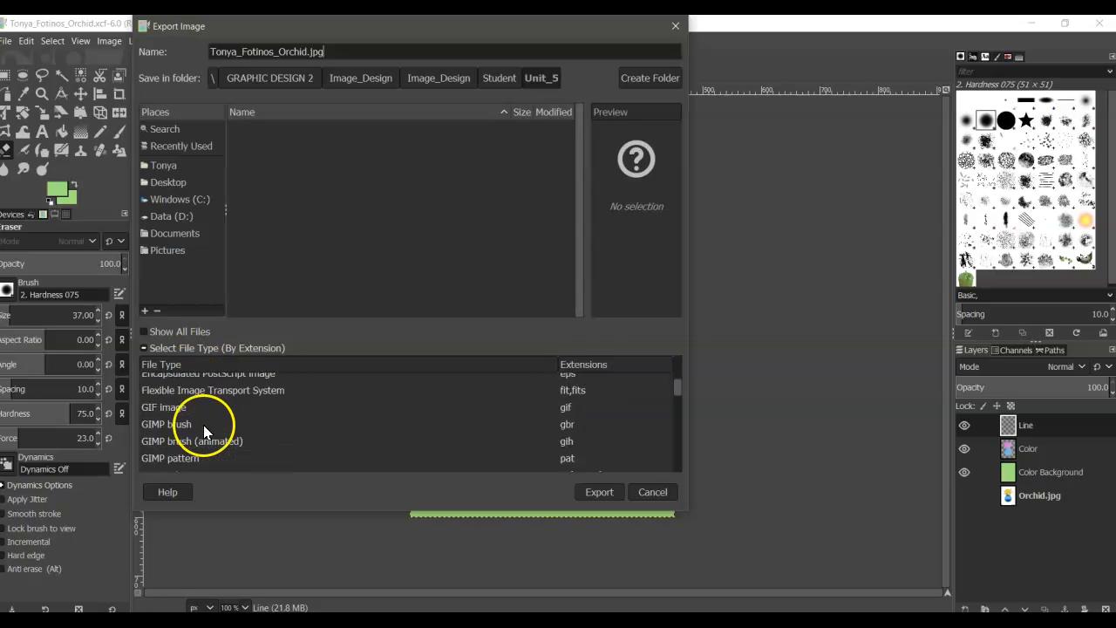
{"action": "scroll", "coordinate": [178, 427], "scroll_direction": "up", "scroll_amount": 3}
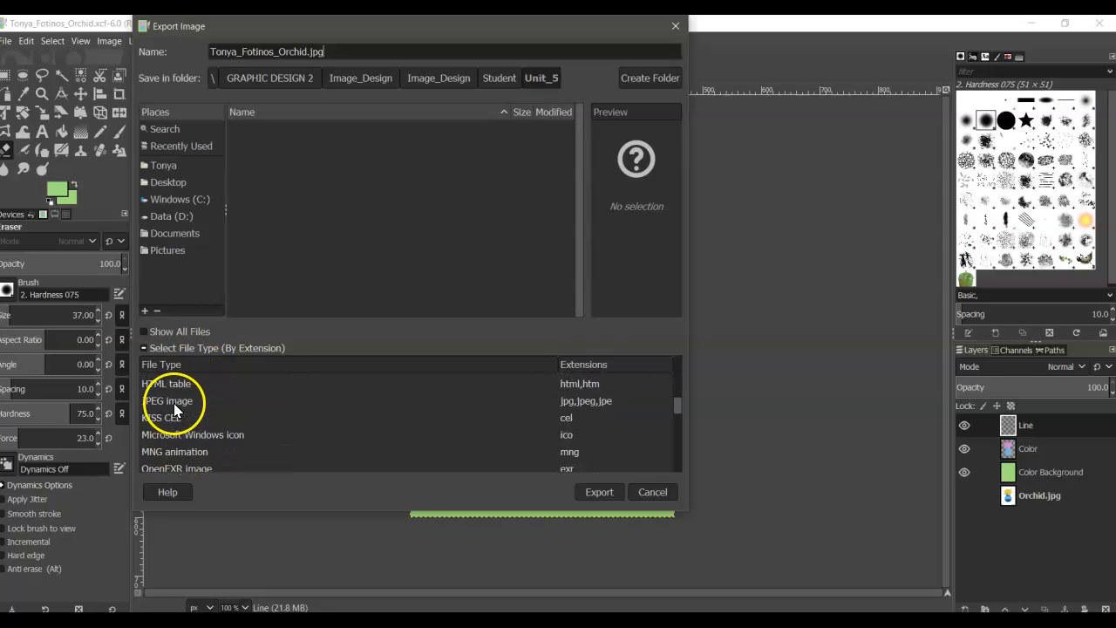
{"action": "left_click", "coordinate": [170, 399]}
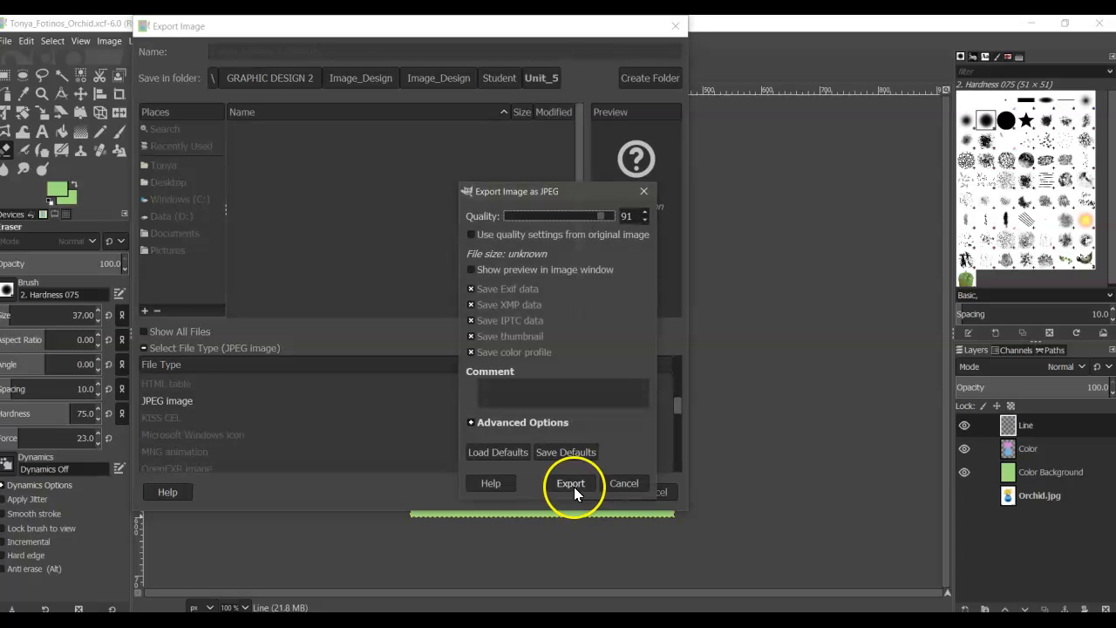
{"action": "left_click", "coordinate": [571, 484]}
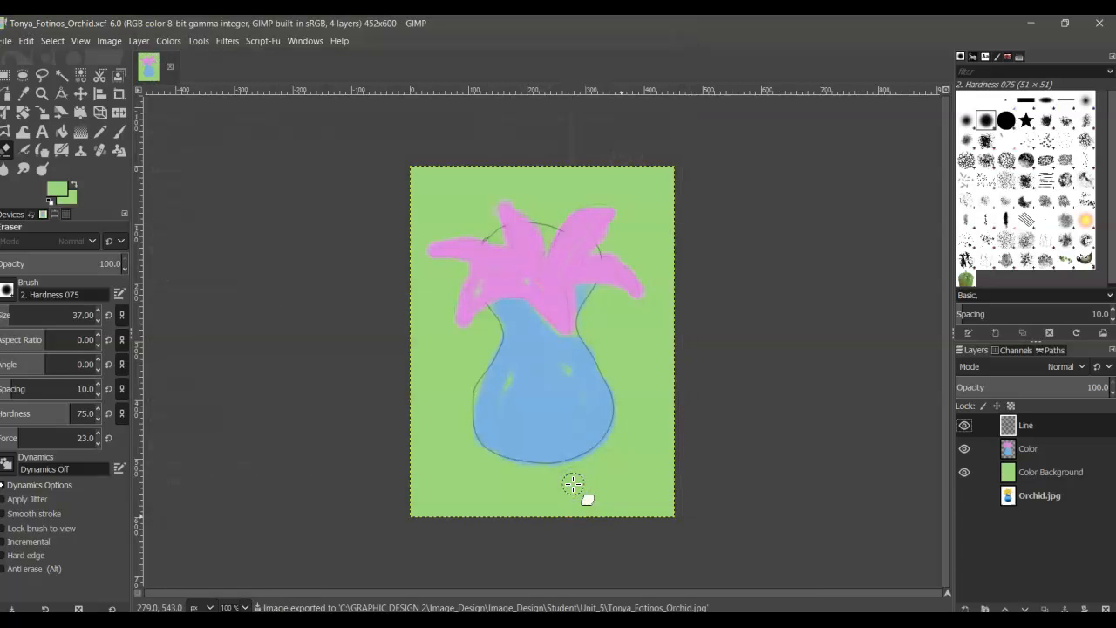